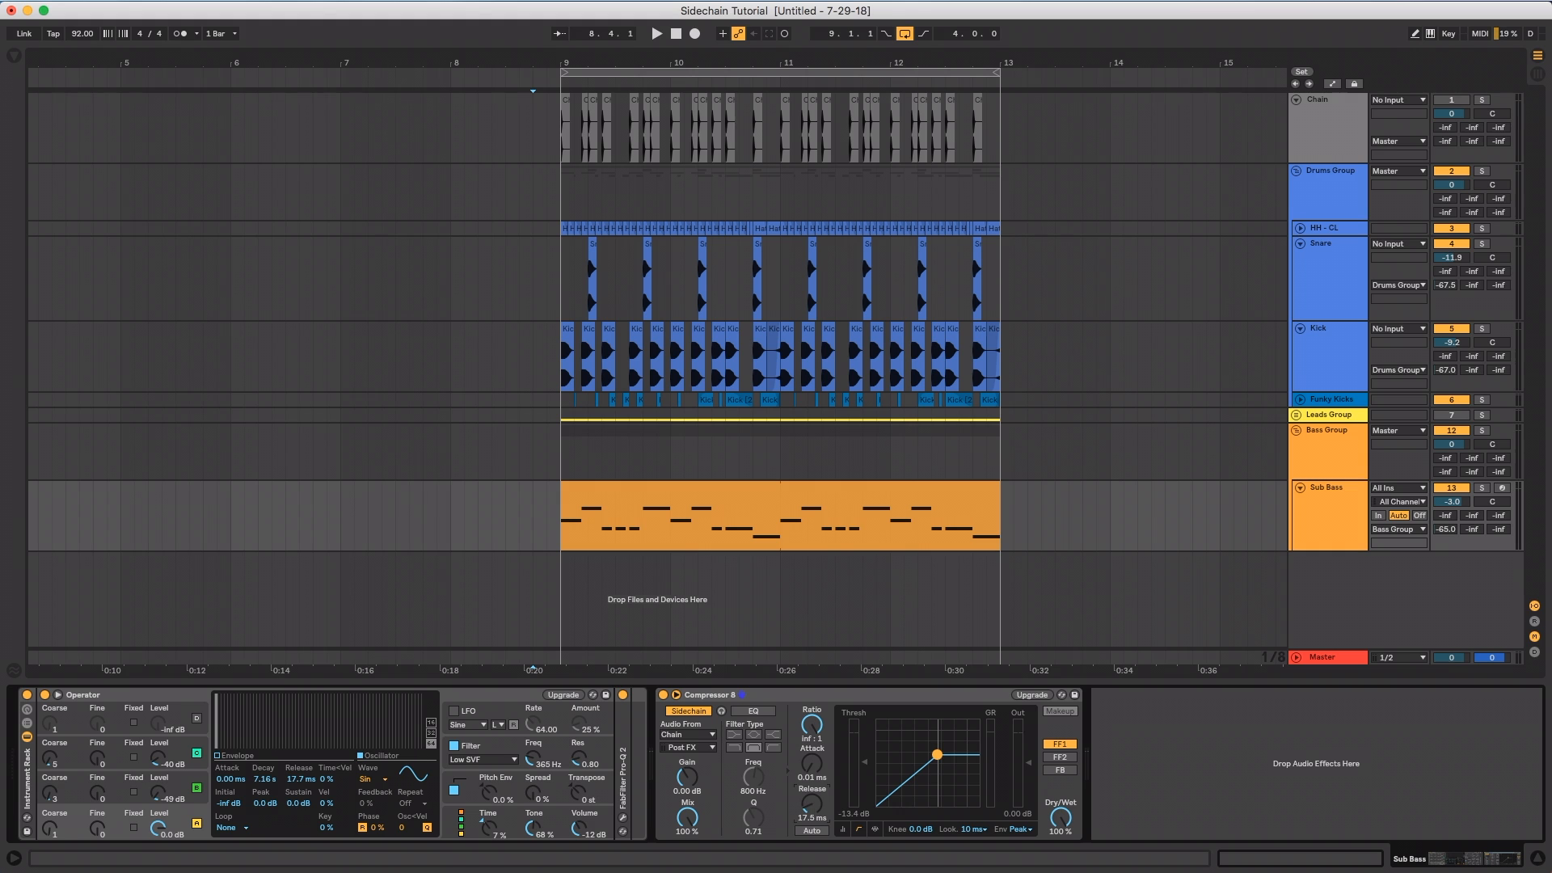
# Try out several release times on the Sub Bass track's sidechain compressor
pyautogui.moveTo(811, 804); pyautogui.dragTo(812, 776)
pyautogui.moveTo(811, 804); pyautogui.dragTo(811, 865)
pyautogui.moveTo(811, 824); pyautogui.dragTo(812, 817)
pyautogui.moveTo(812, 804)
pyautogui.mouseDown()
pyautogui.moveTo(812, 829)
pyautogui.moveTo(809, 808)
pyautogui.mouseUp()
pyautogui.moveTo(821, 806); pyautogui.dragTo(821, 852)
pyautogui.click(887, 700)
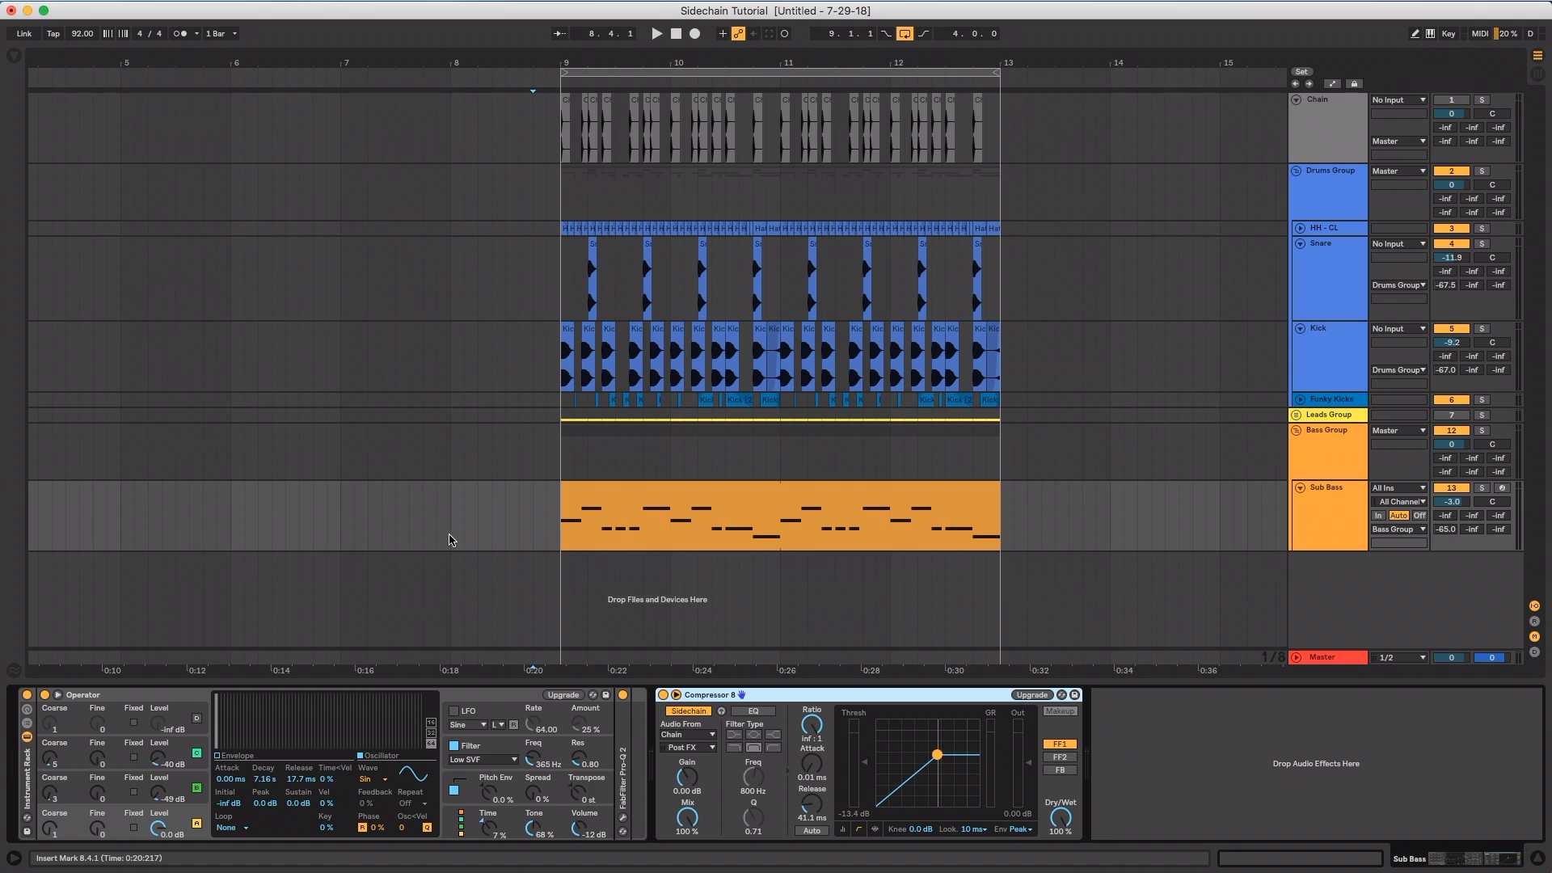
# Set the arrangement's fixed grid to 1/8
pyautogui.click(341, 529)
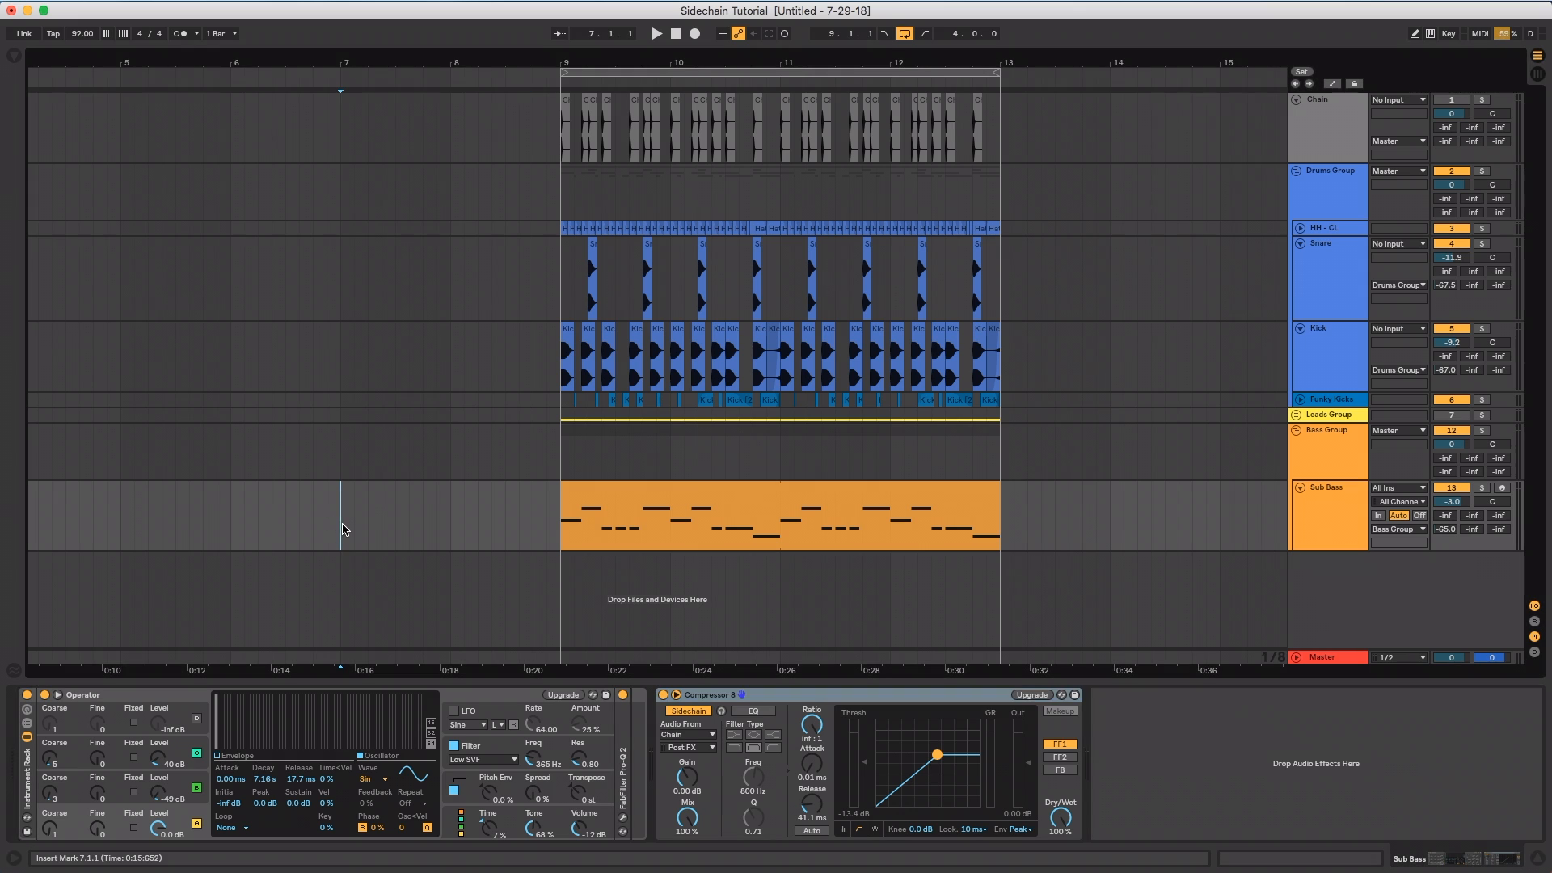
pyautogui.rightClick(314, 489)
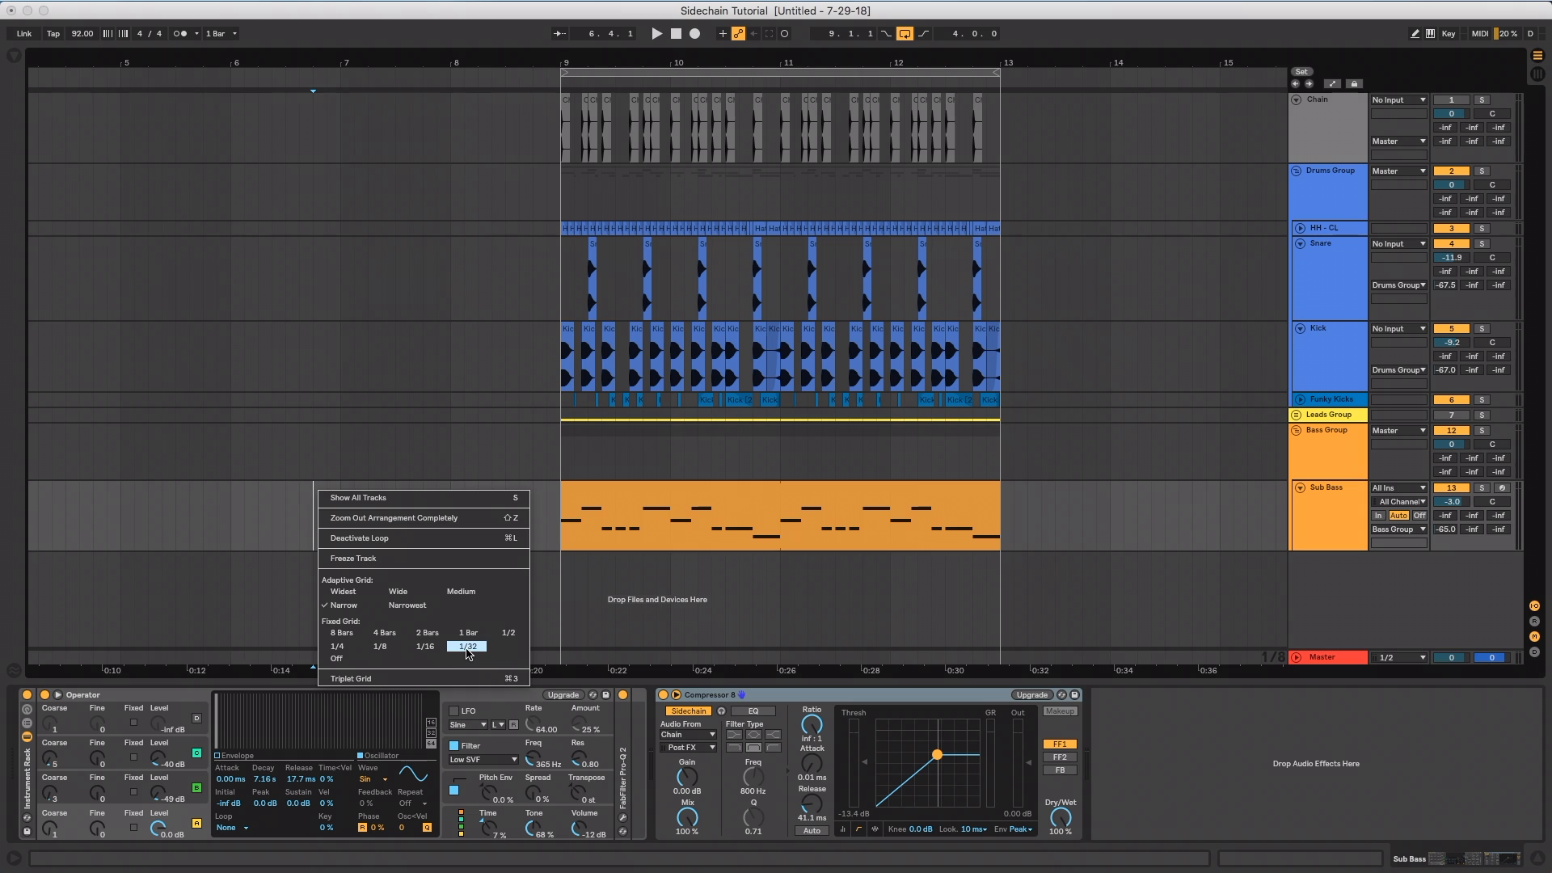
pyautogui.click(389, 648)
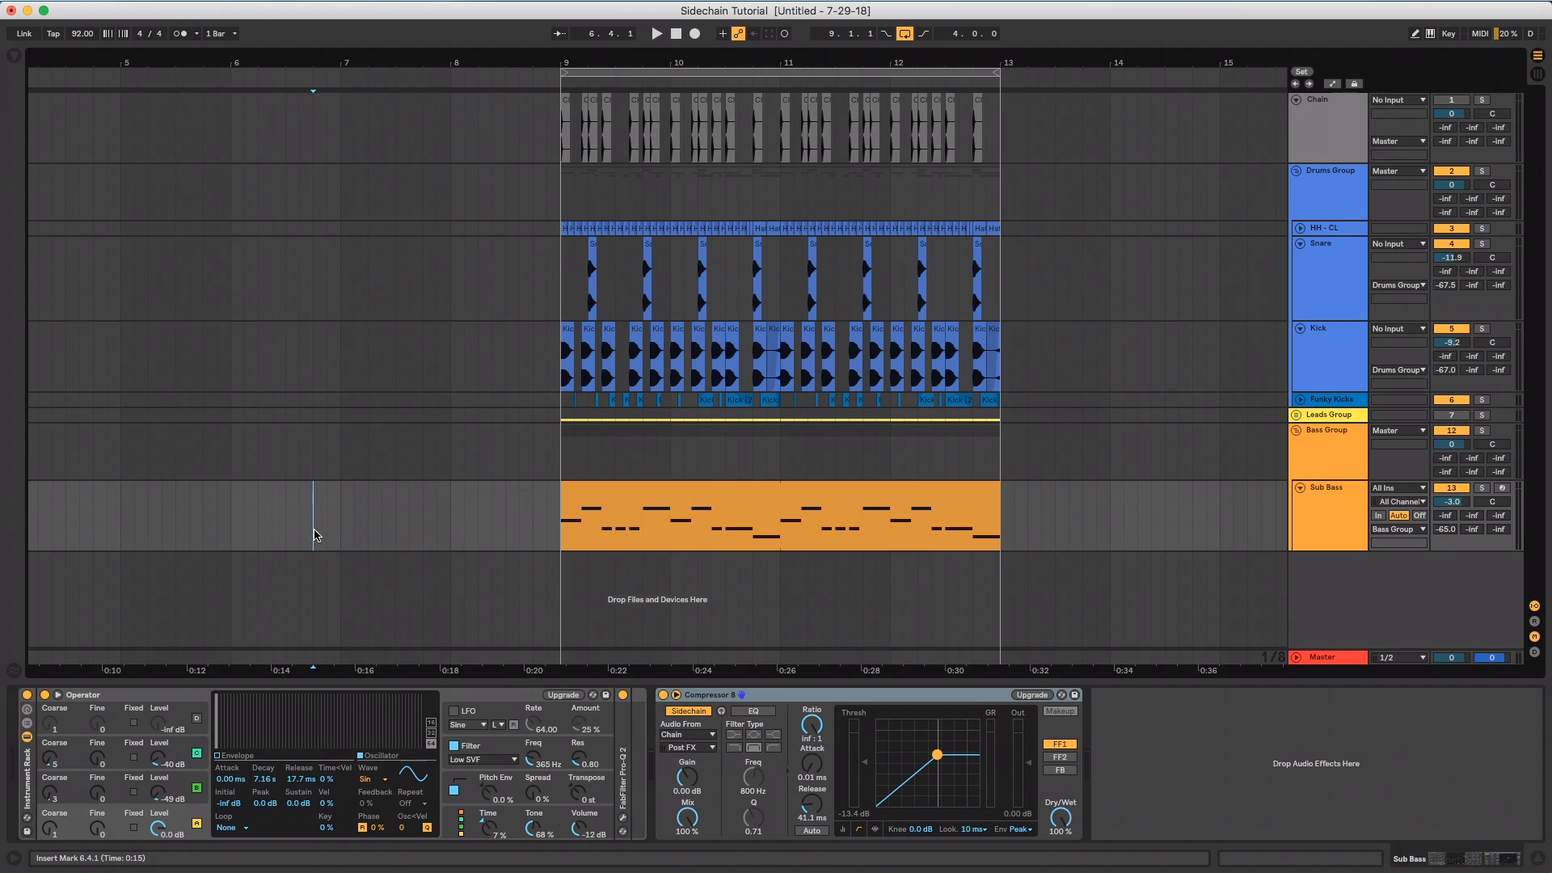
# Select one 1/8-note span on the Sub Bass track before bar 7 and set the compressor's release to its duration, 326 ms
pyautogui.moveTo(326, 527)
pyautogui.mouseDown()
pyautogui.moveTo(340, 531)
pyautogui.moveTo(340, 499)
pyautogui.mouseUp()
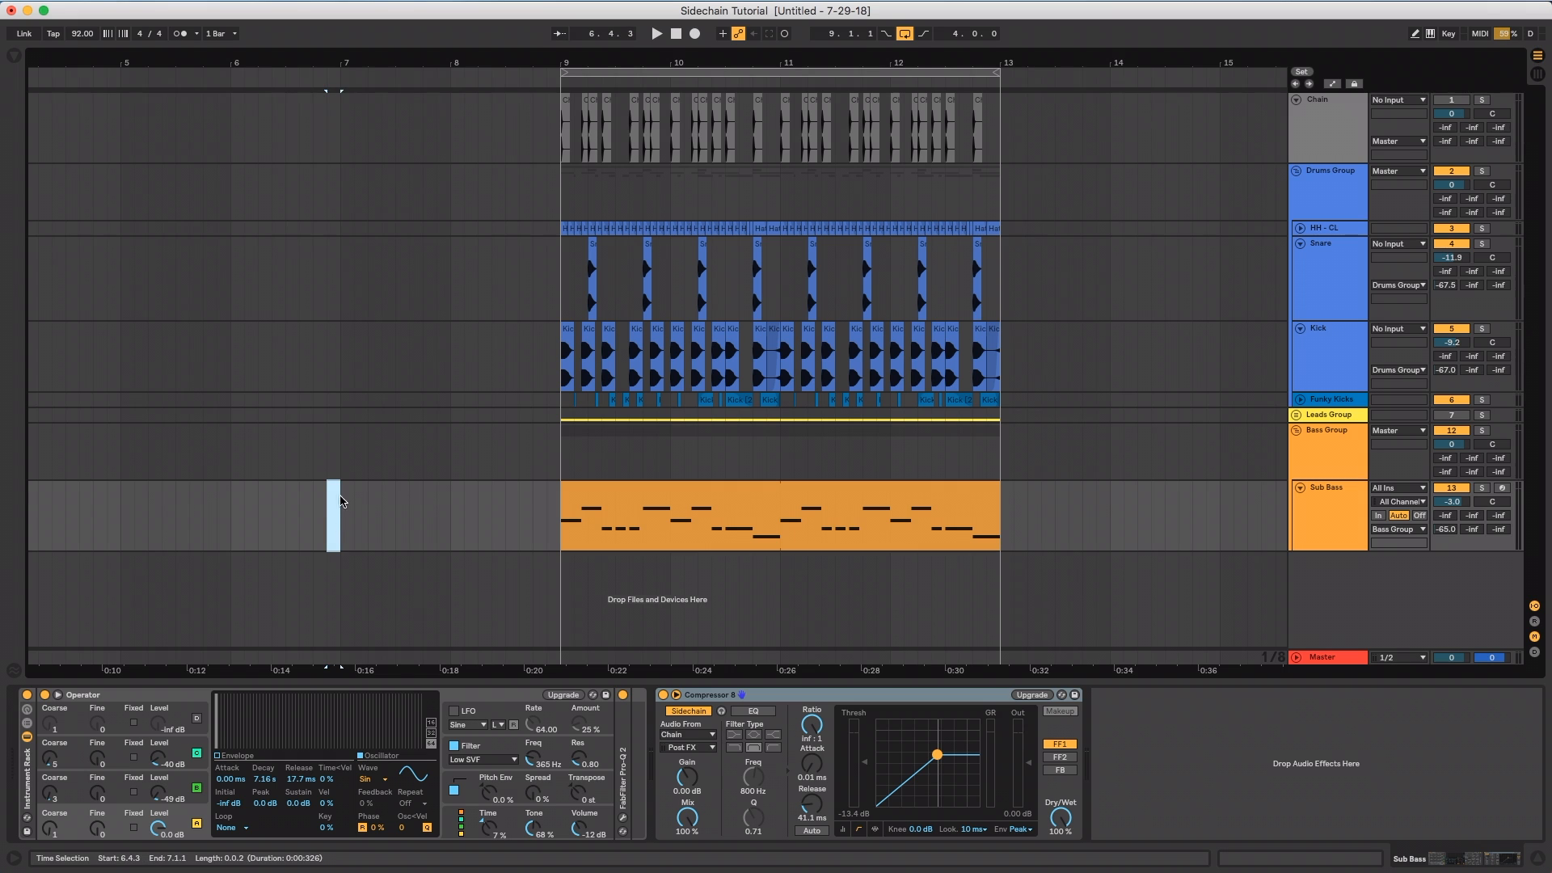
pyautogui.click(332, 530)
pyautogui.moveTo(333, 531); pyautogui.dragTo(341, 532)
pyautogui.click(819, 809)
pyautogui.write('326')
pyautogui.press('Return')
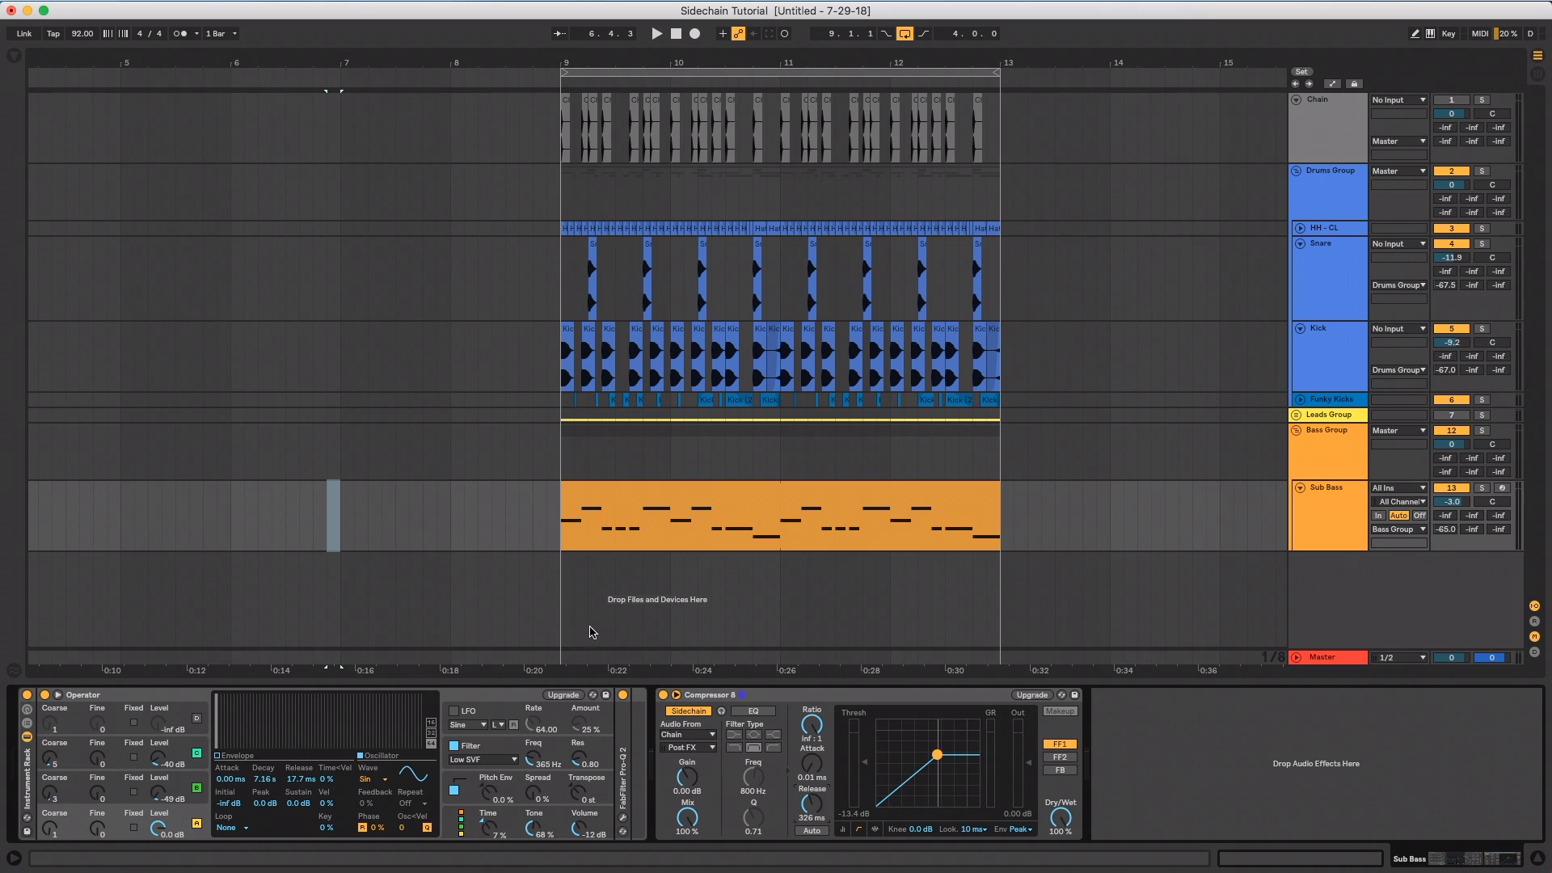
# Set the song tempo to 110 BPM and check the duration of the selected 1/8-note span on the Sub Bass track
pyautogui.rightClick(338, 514)
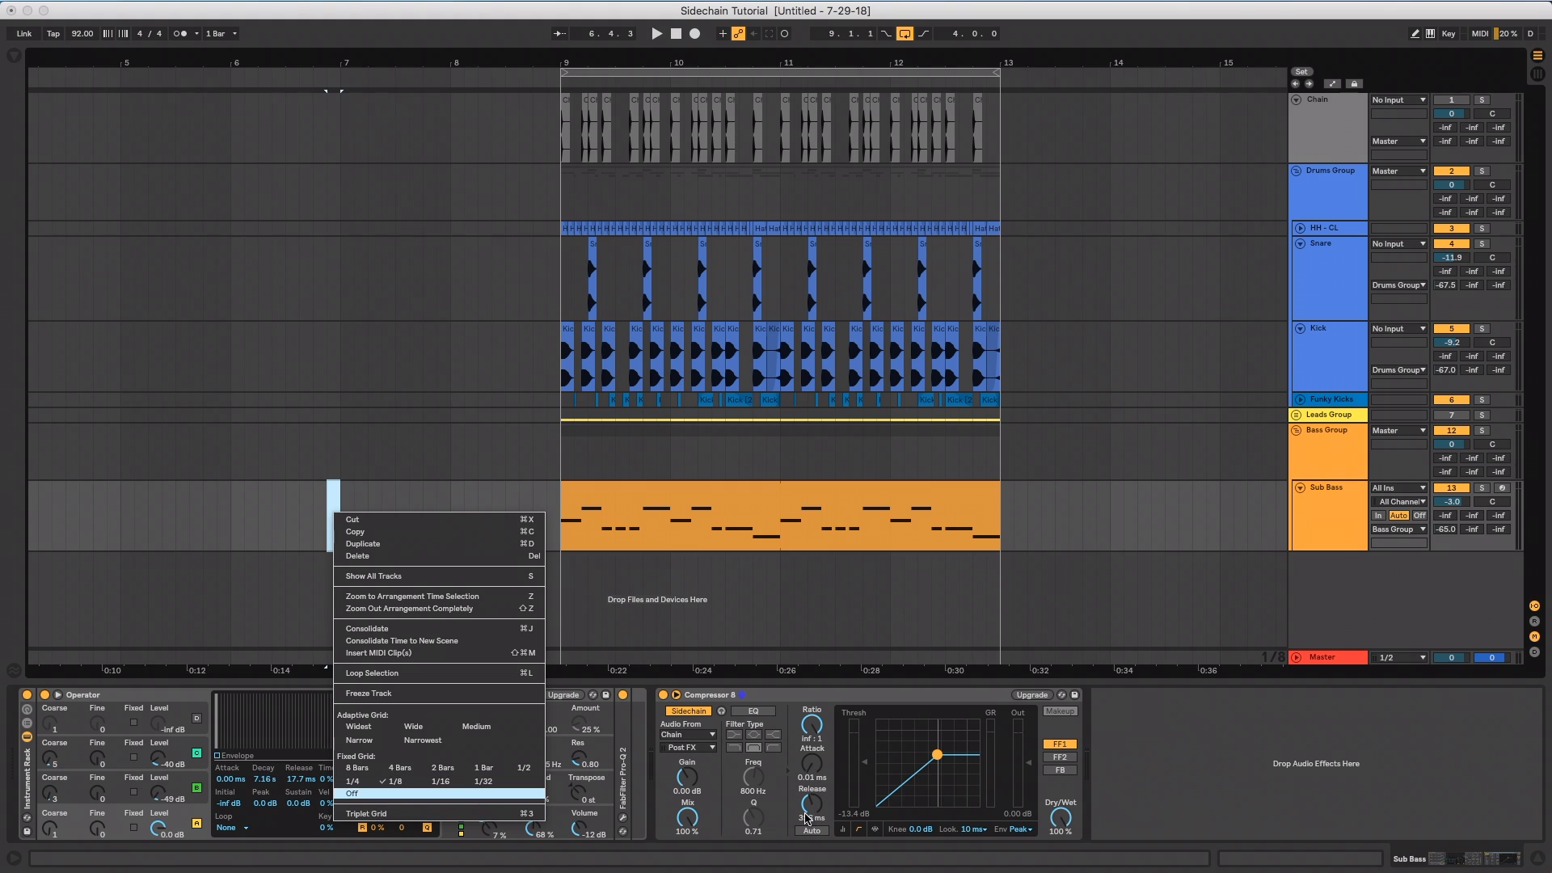
pyautogui.click(73, 37)
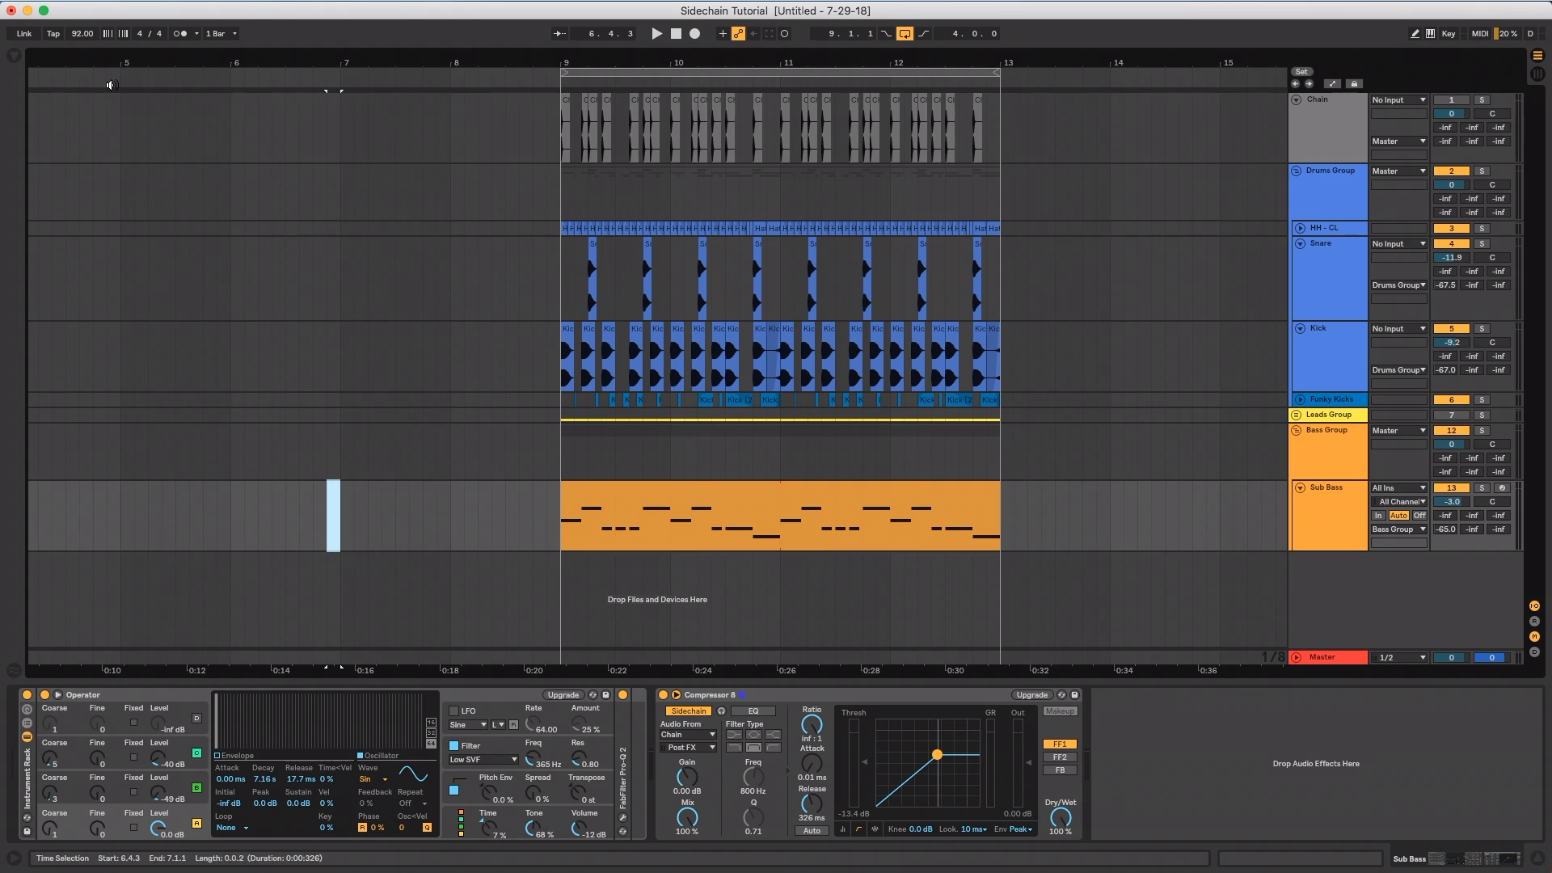
pyautogui.click(83, 38)
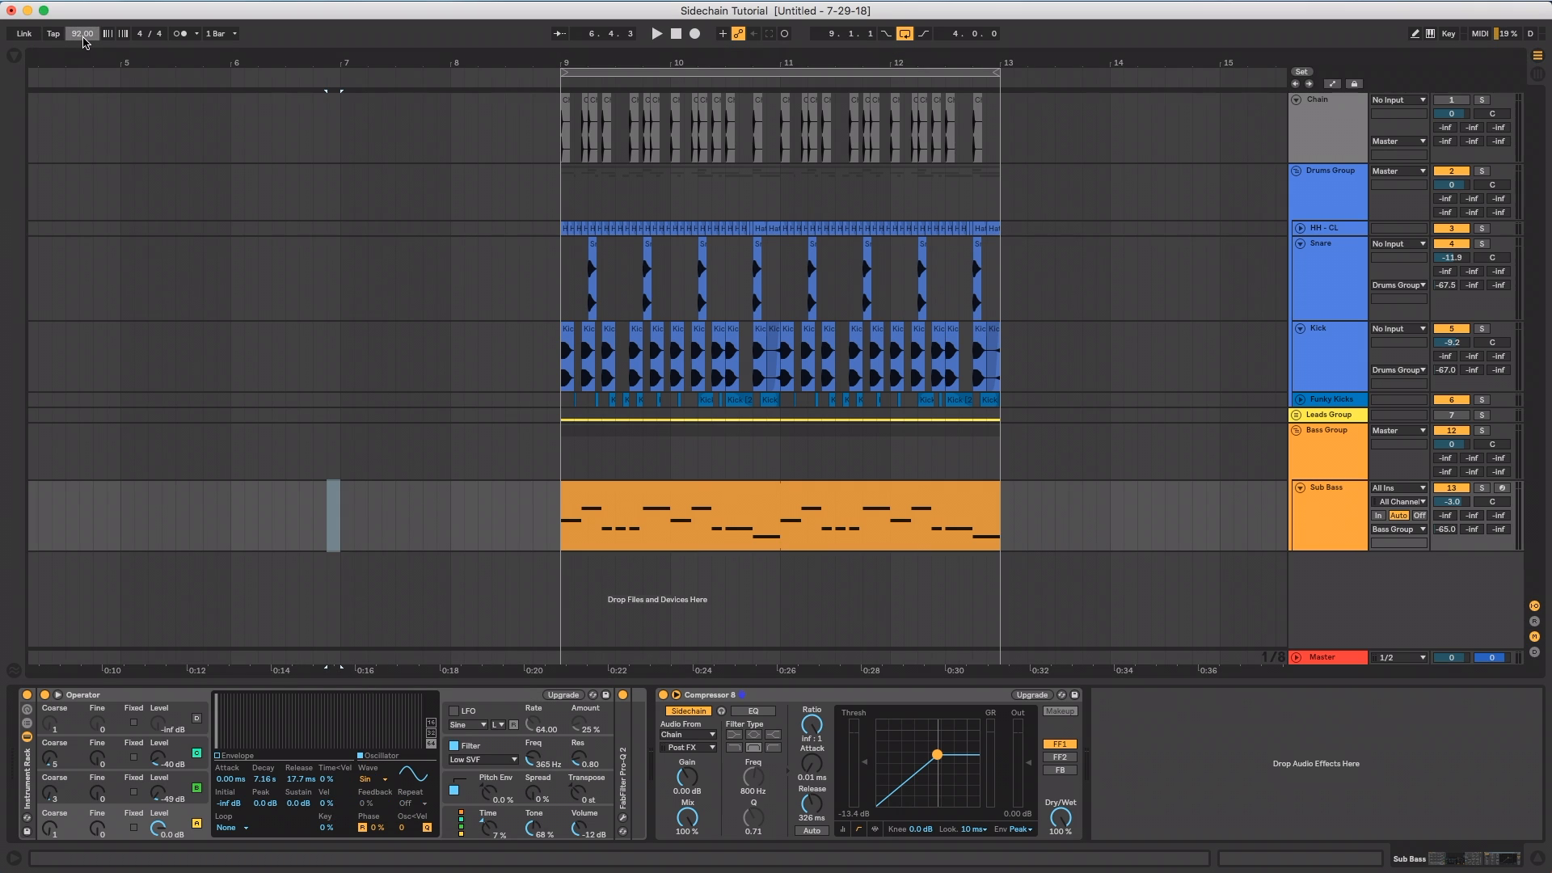
pyautogui.write('110')
pyautogui.press('Return')
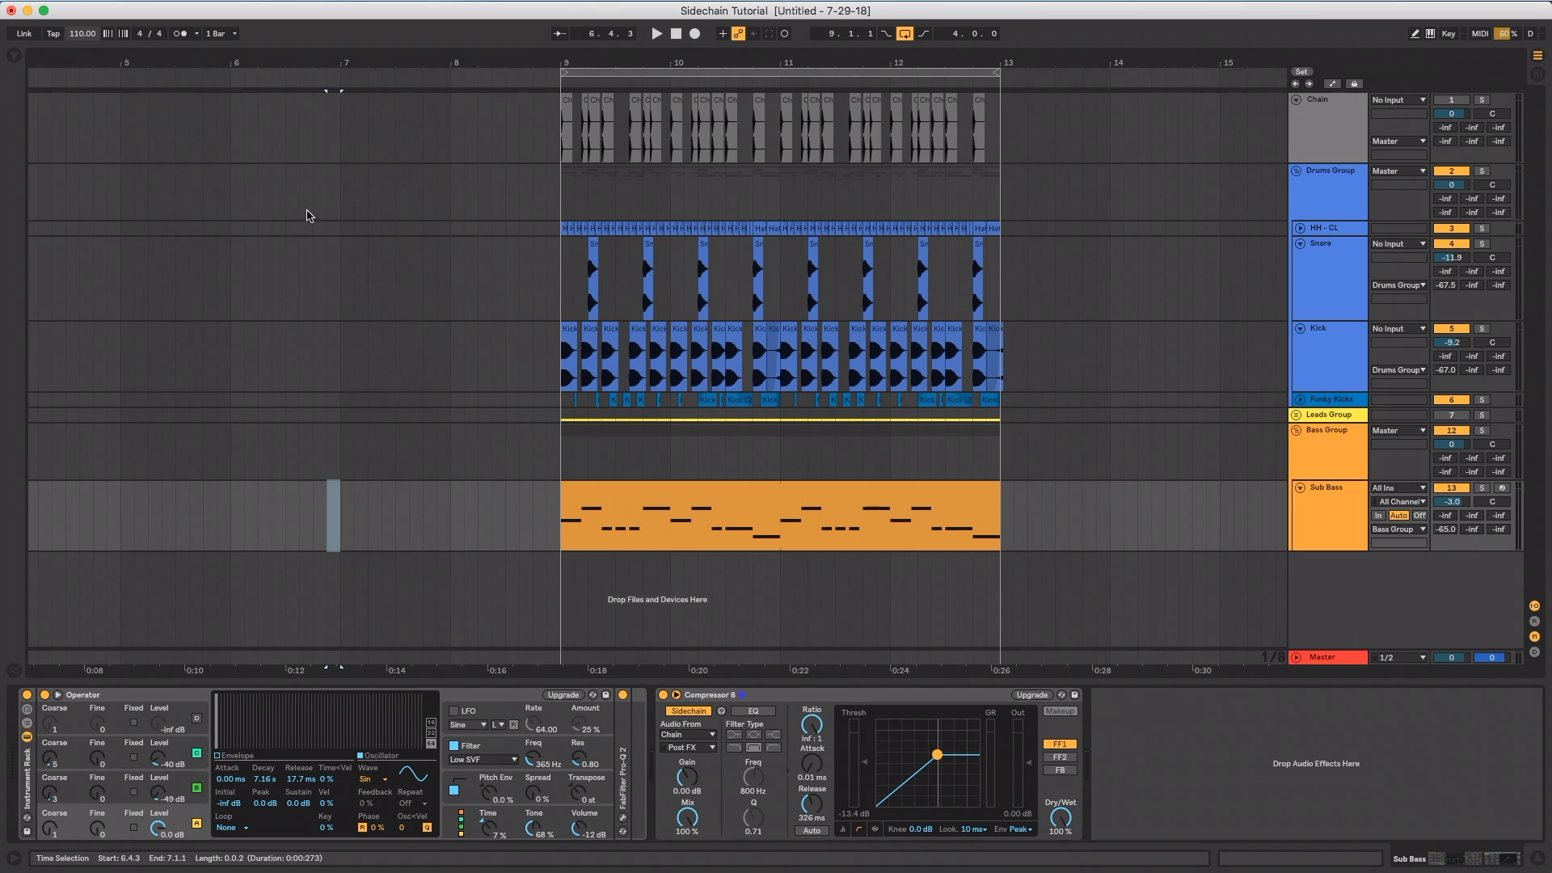
pyautogui.click(334, 511)
pyautogui.rightClick(332, 502)
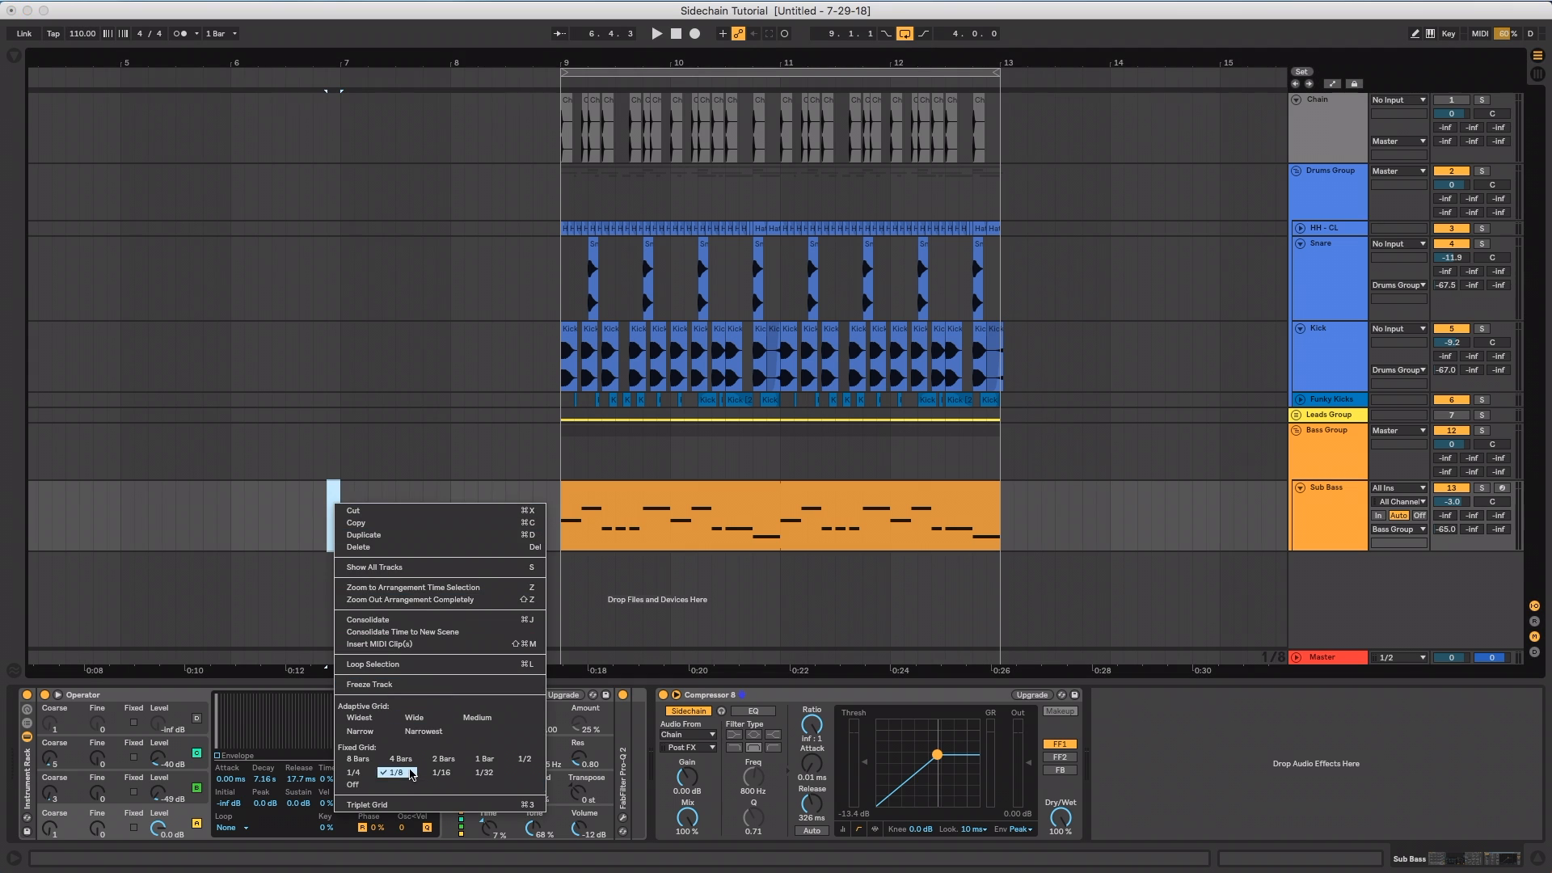
pyautogui.click(333, 489)
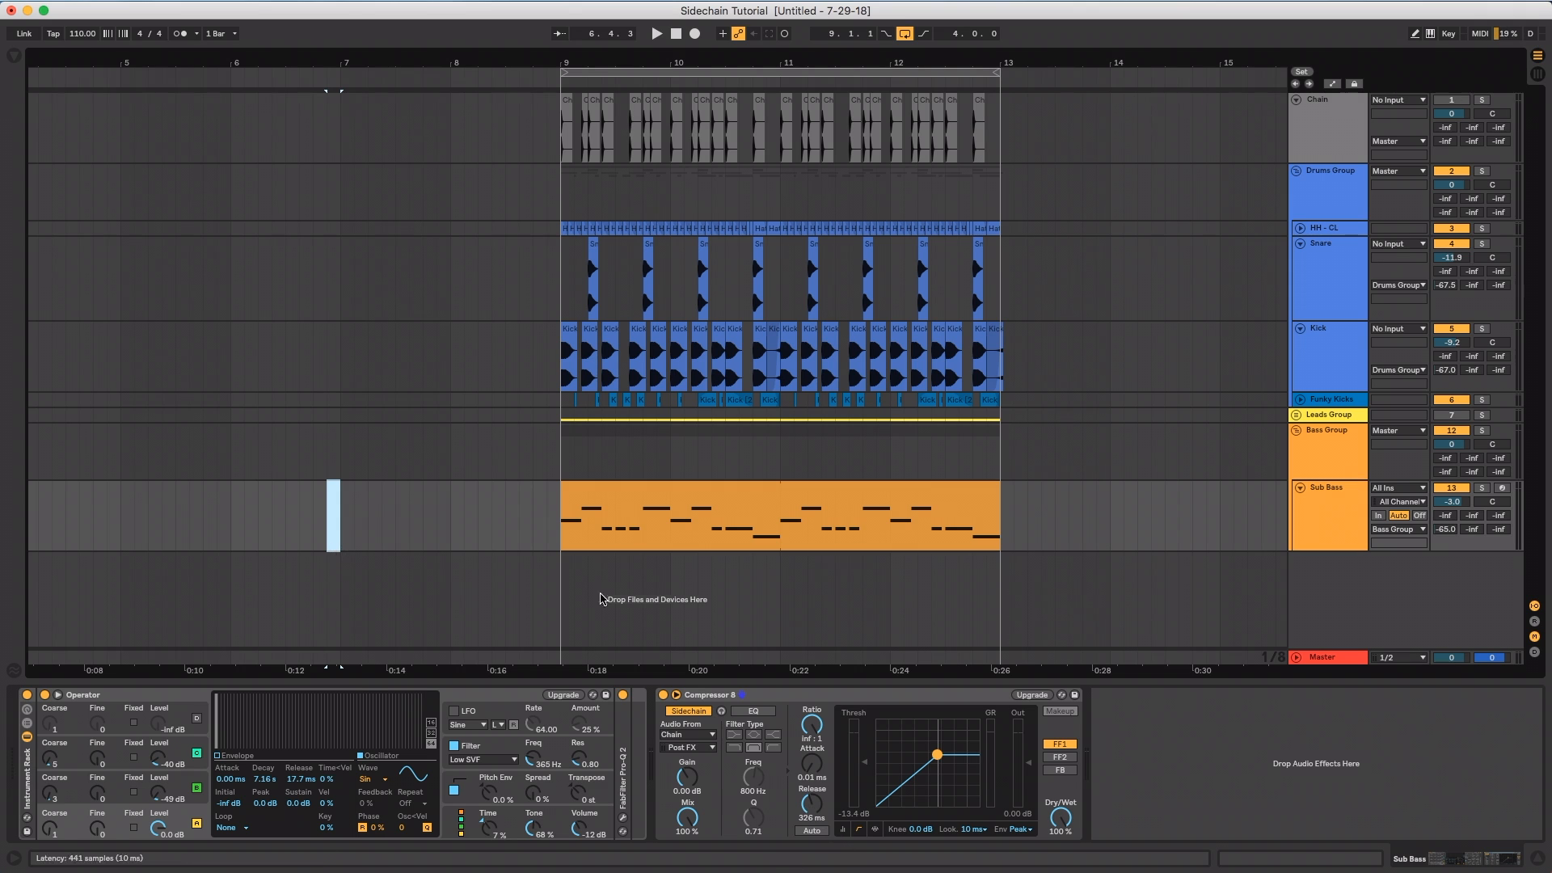
# Set the song tempo back to 92 BPM and clear the time selection on the Sub Bass track
pyautogui.click(81, 33)
pyautogui.write('92')
pyautogui.press('Return')
pyautogui.click(353, 532)
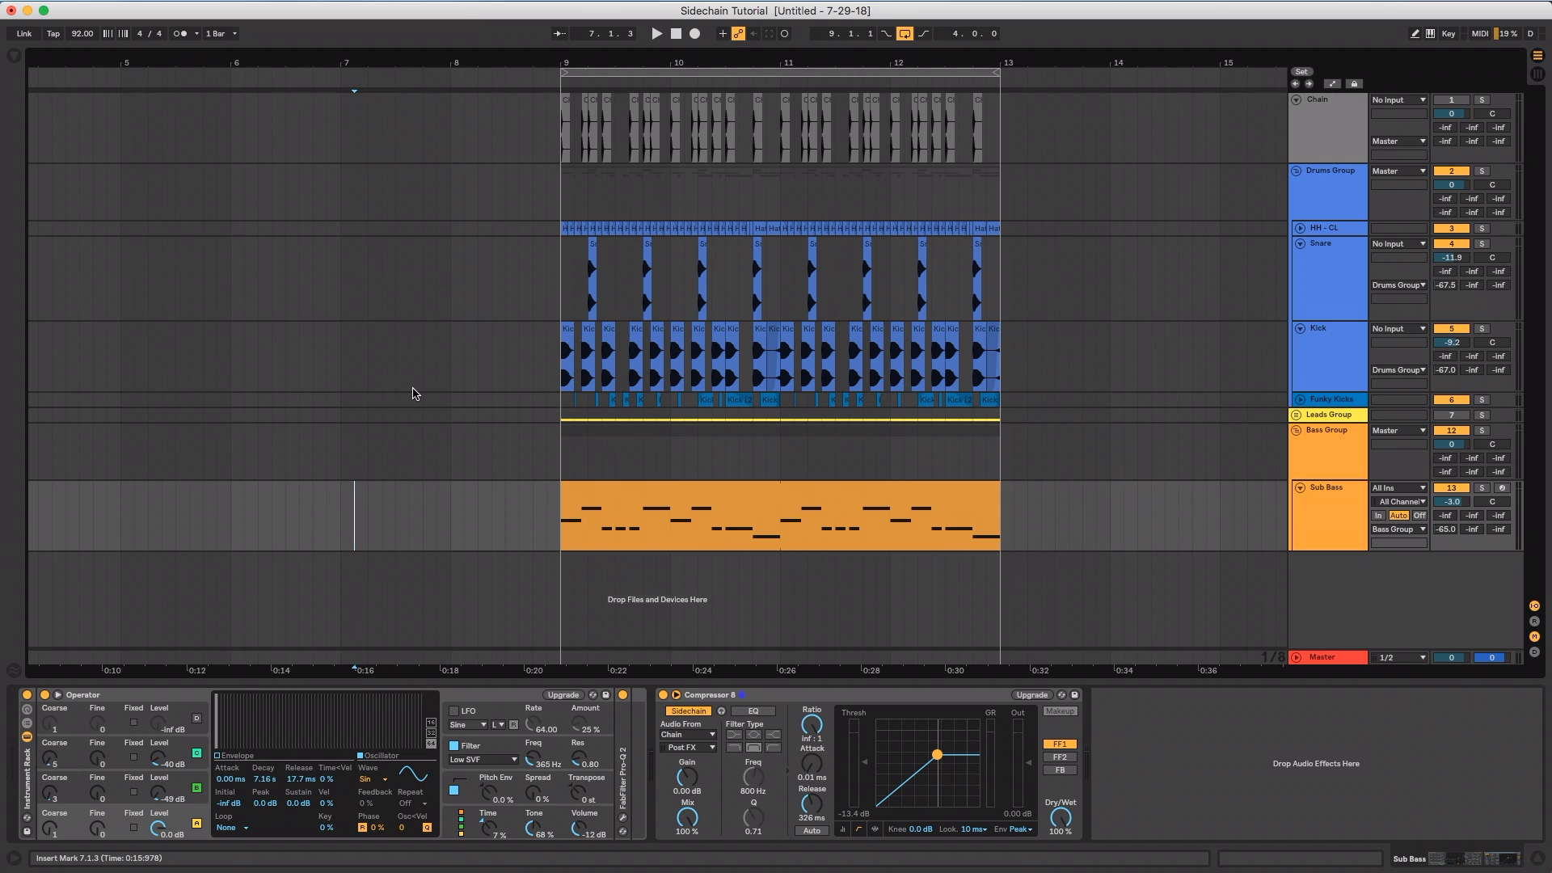
# Set the arrangement's fixed grid to 1/16 from the Sub Bass track at bar 7
pyautogui.click(371, 420)
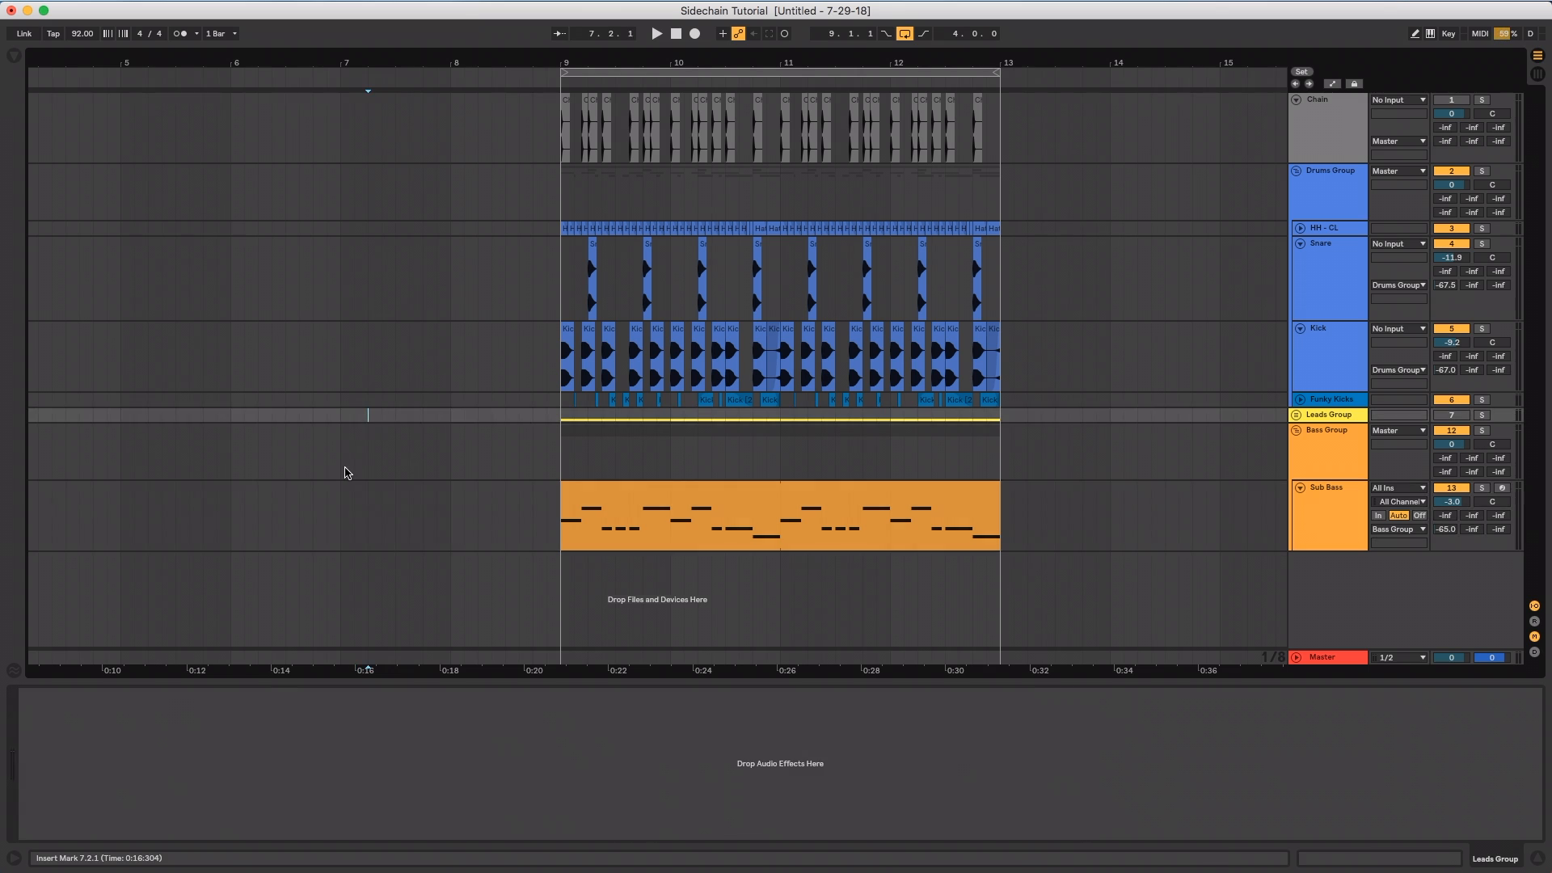
pyautogui.rightClick(343, 466)
pyautogui.click(320, 490)
pyautogui.rightClick(337, 523)
pyautogui.click(340, 496)
pyautogui.rightClick(340, 494)
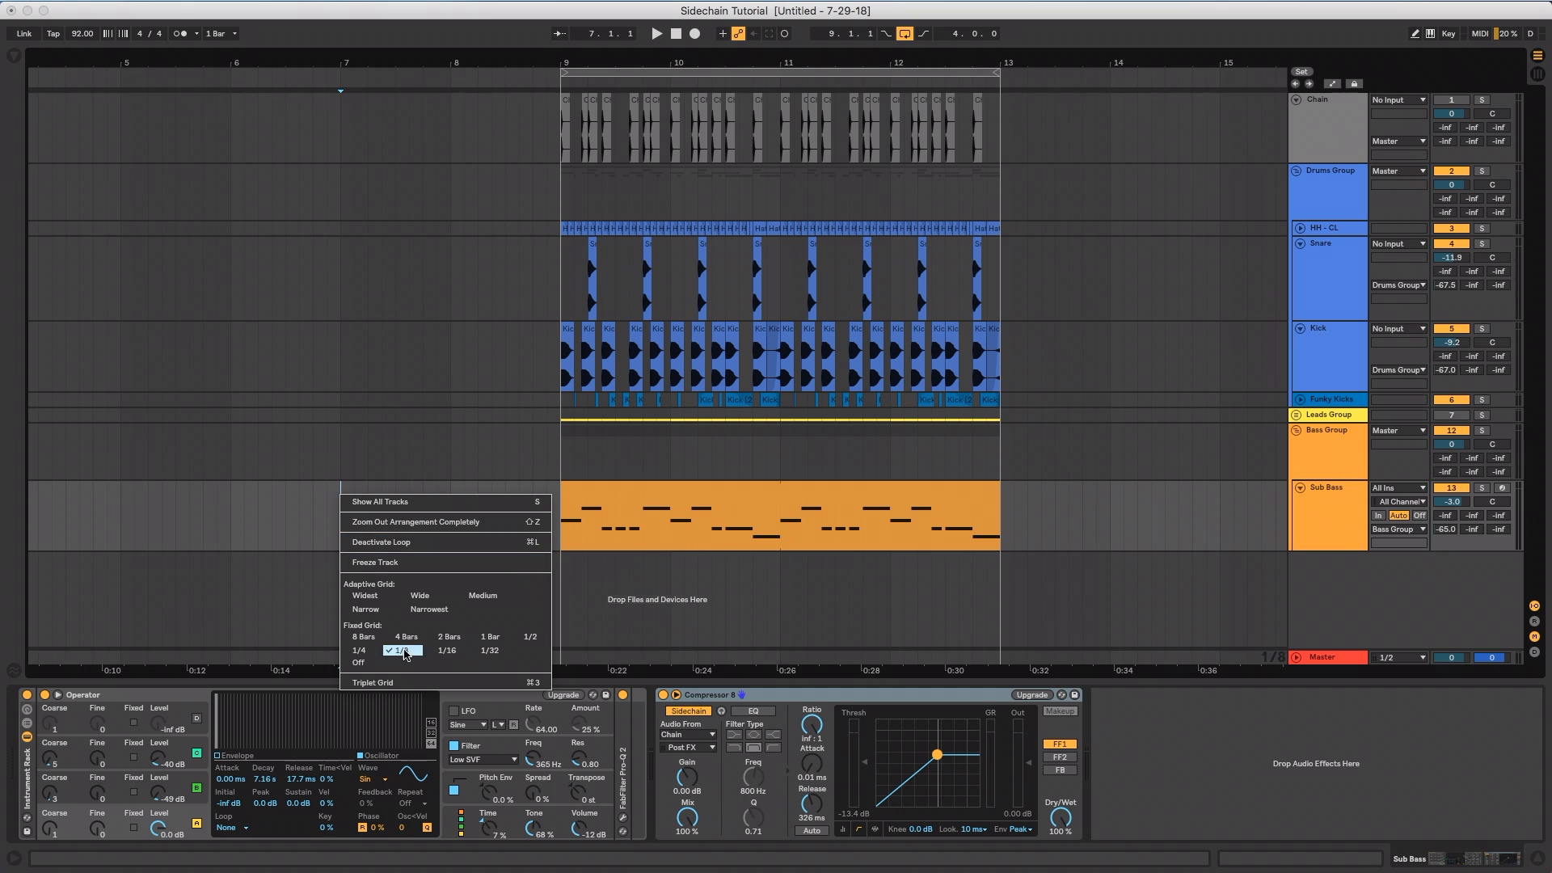
pyautogui.click(446, 650)
# Select one 1/16-note span at bar 7 on the Sub Bass track and set the compressor's release to its duration, 163 ms
pyautogui.moveTo(340, 518); pyautogui.dragTo(346, 530)
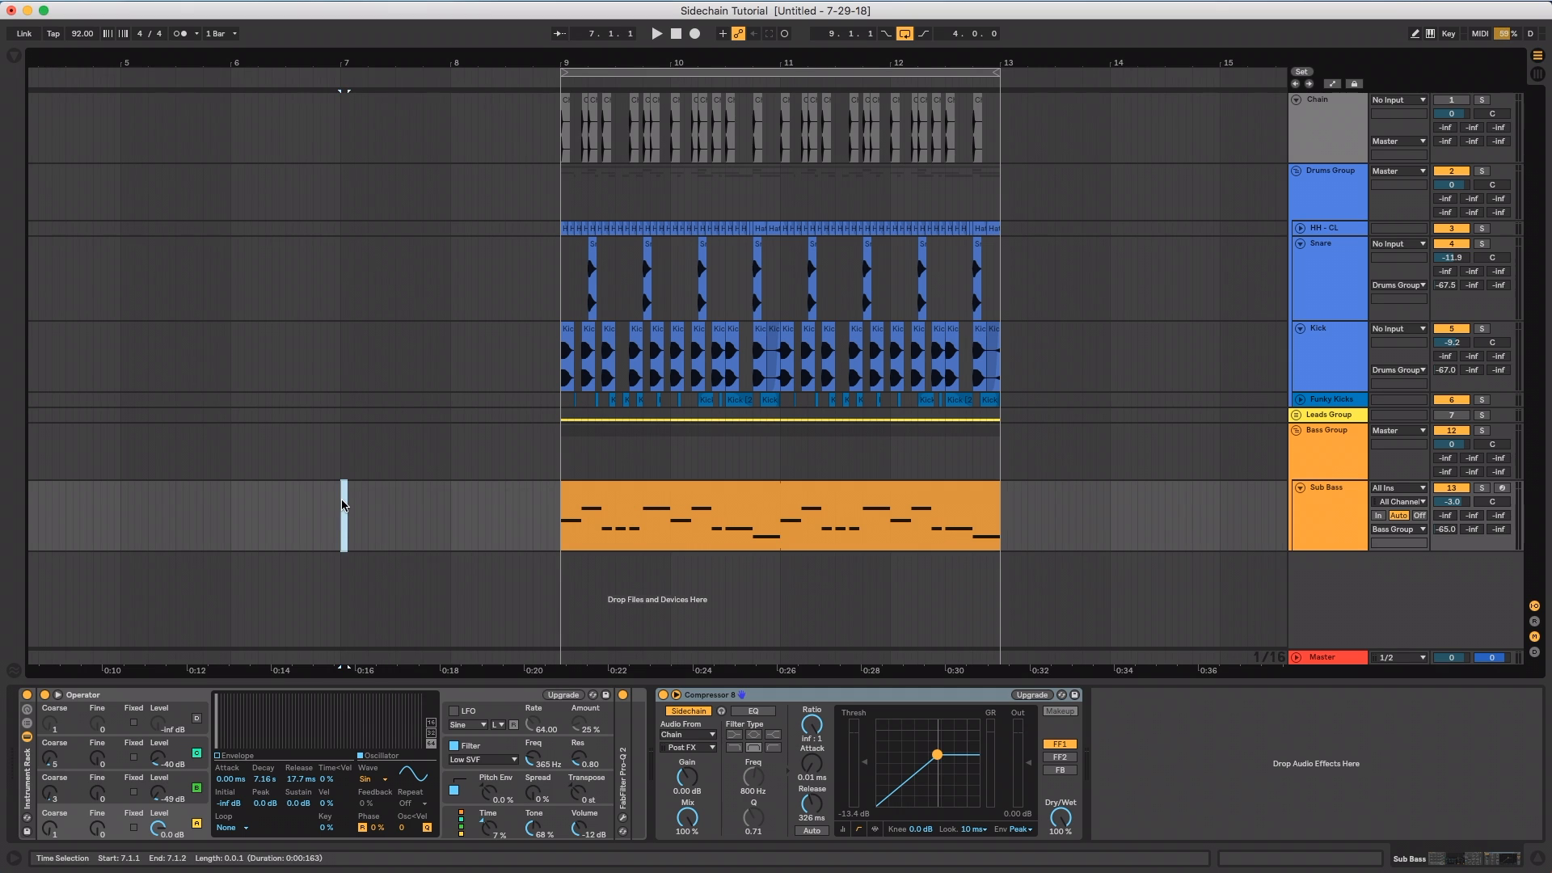
pyautogui.click(811, 802)
pyautogui.write('163')
pyautogui.press('Return')
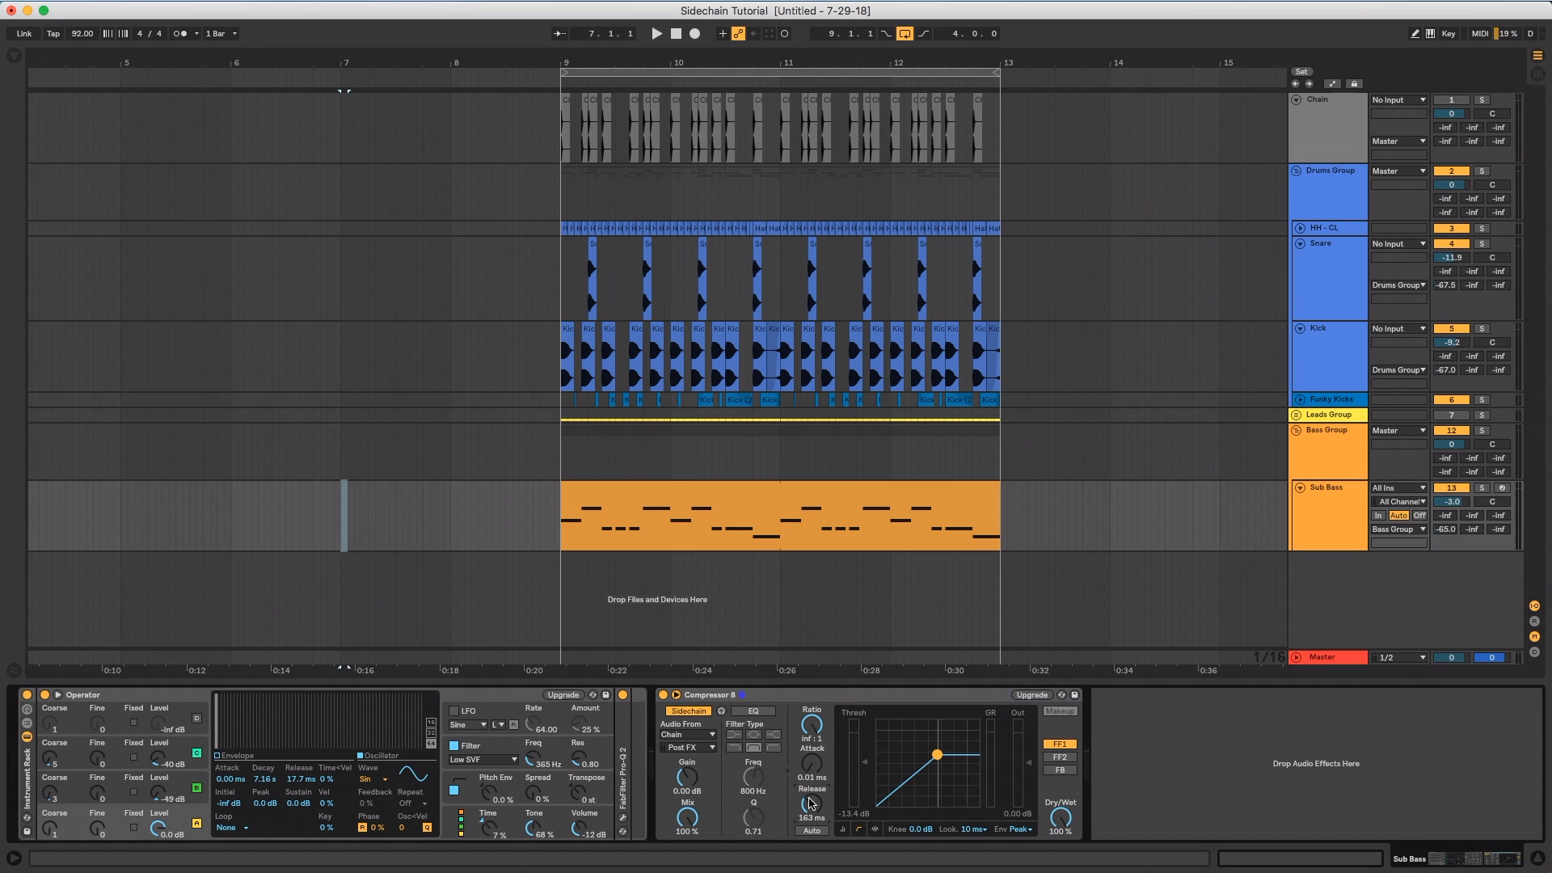
# Play the loop from the Sub Bass clip and lower the compressor's threshold to -14.2 dB
pyautogui.click(602, 521)
pyautogui.press('space')
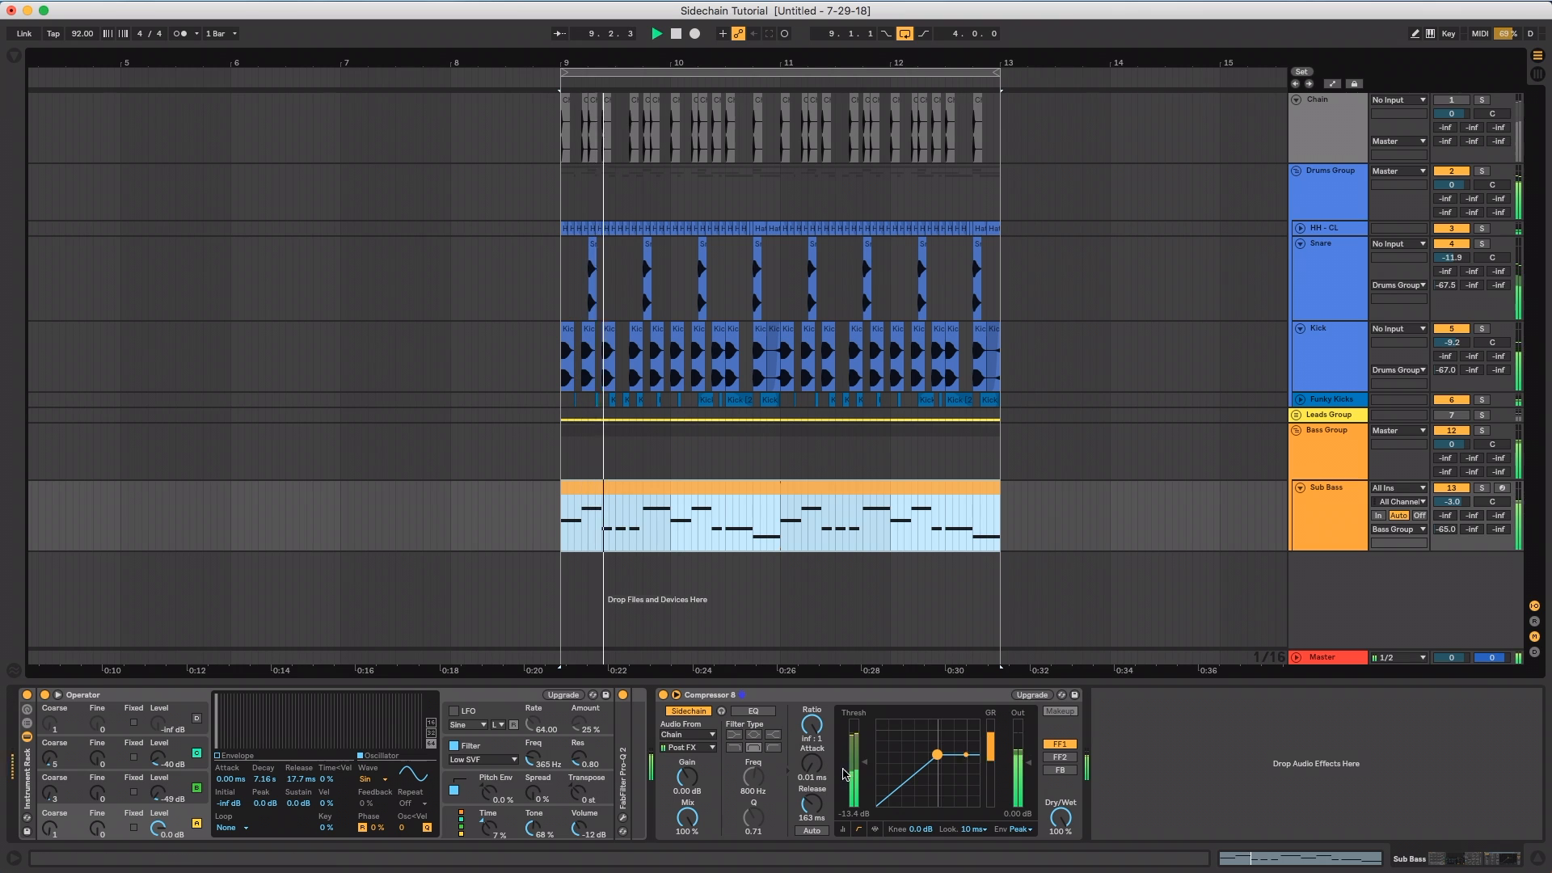
pyautogui.moveTo(864, 763); pyautogui.dragTo(865, 768)
pyautogui.press('space')
# Set the arrangement's fixed grid to 1/8 and select a 1/8-note span just before bar 8 on the Sub Bass track
pyautogui.rightClick(430, 539)
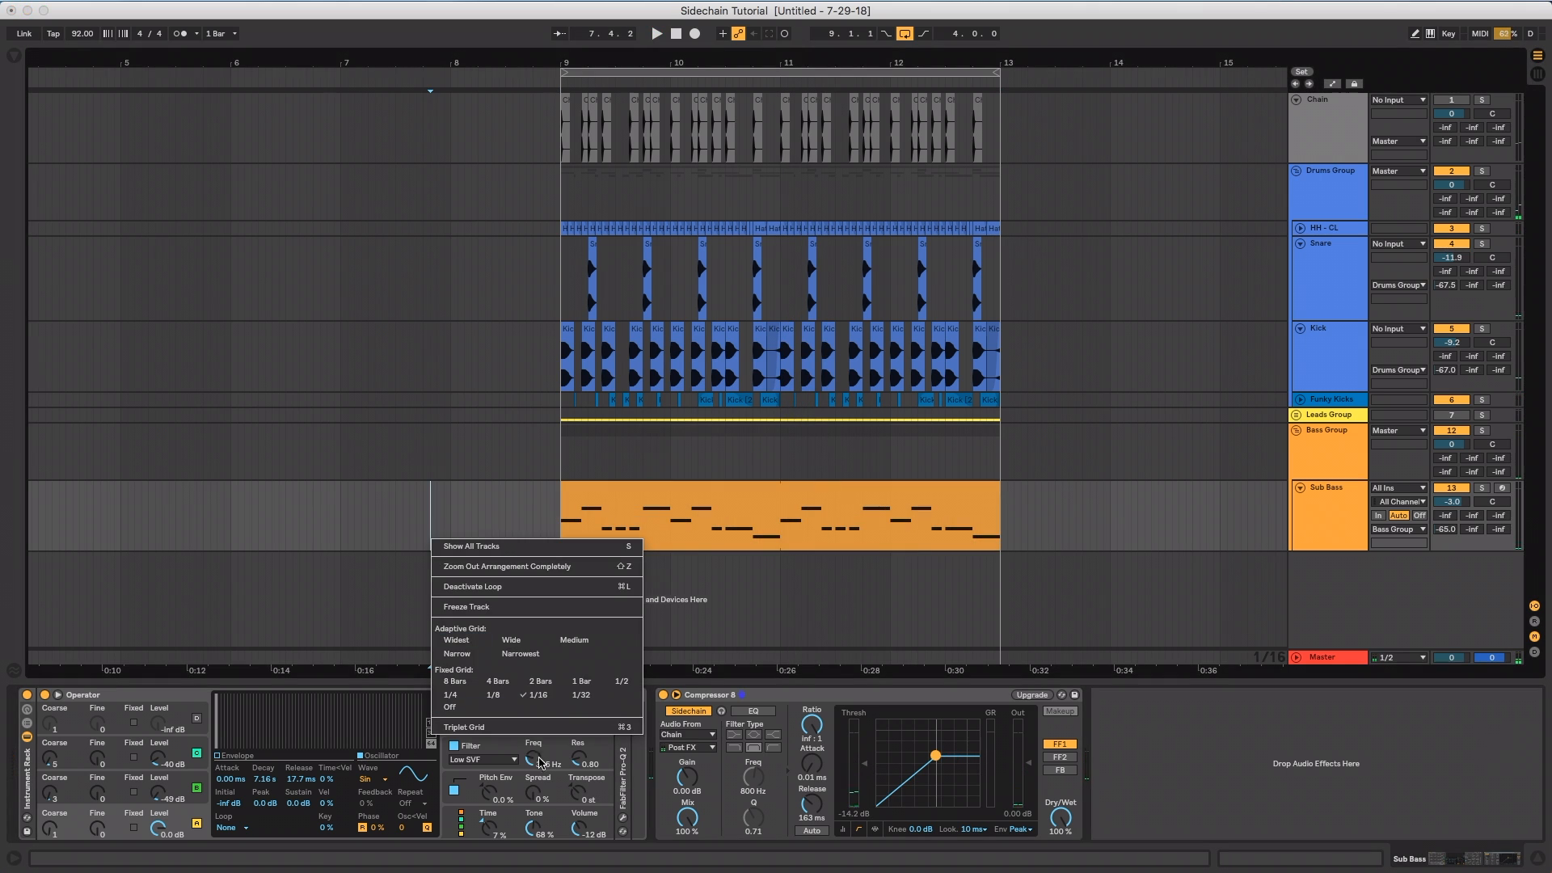
pyautogui.click(492, 694)
pyautogui.moveTo(437, 530); pyautogui.dragTo(450, 531)
# Set the compressor's release to 326 ms and audition the loop from the Sub Bass clip
pyautogui.moveTo(819, 816); pyautogui.dragTo(821, 812)
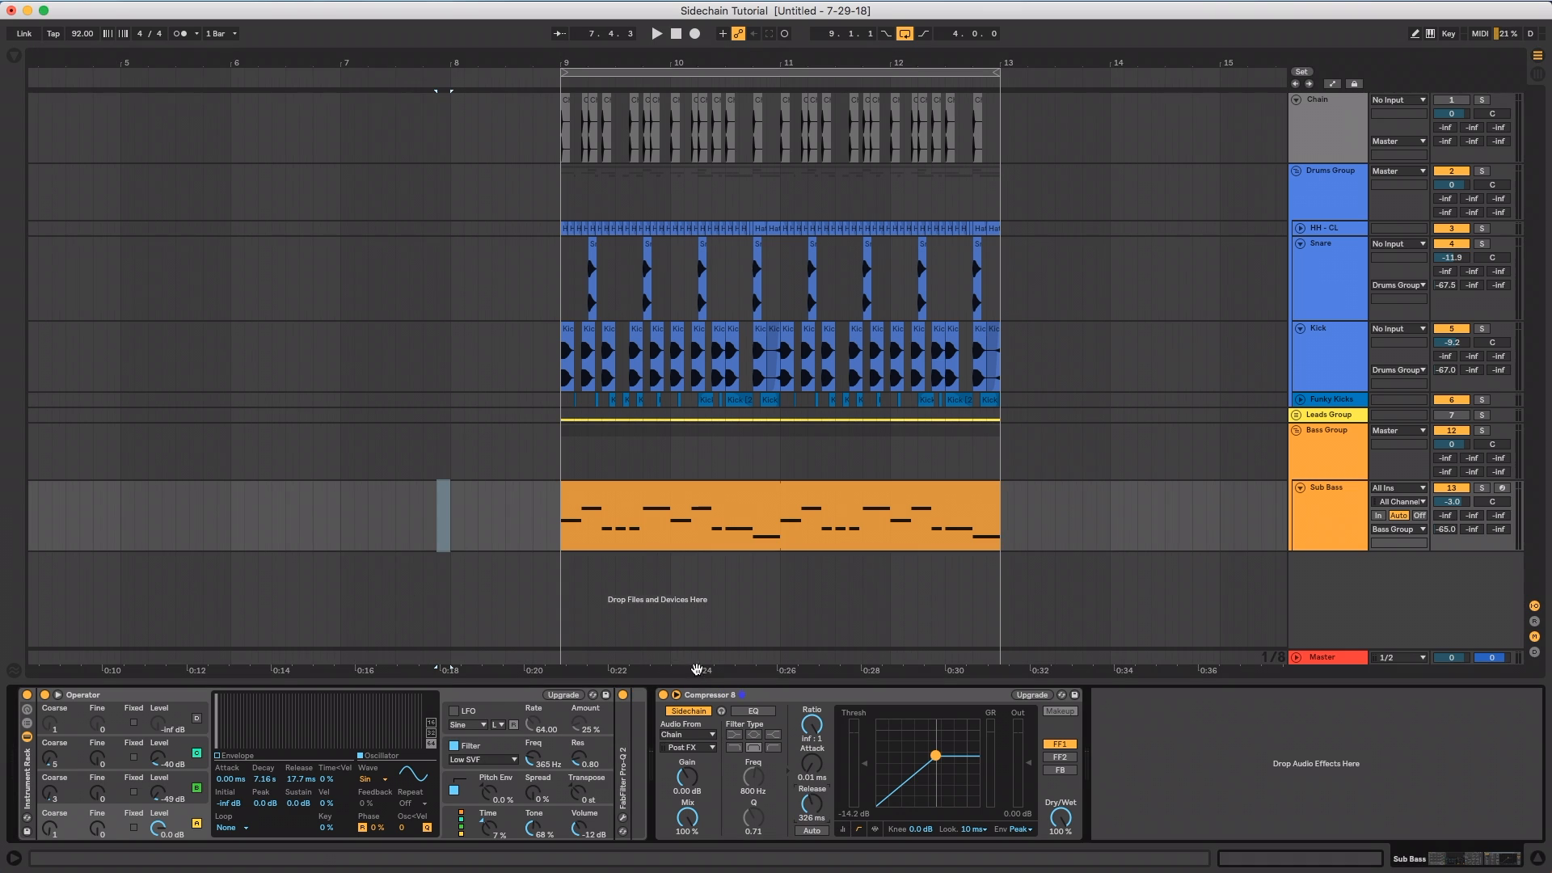
pyautogui.click(654, 509)
pyautogui.press('space')
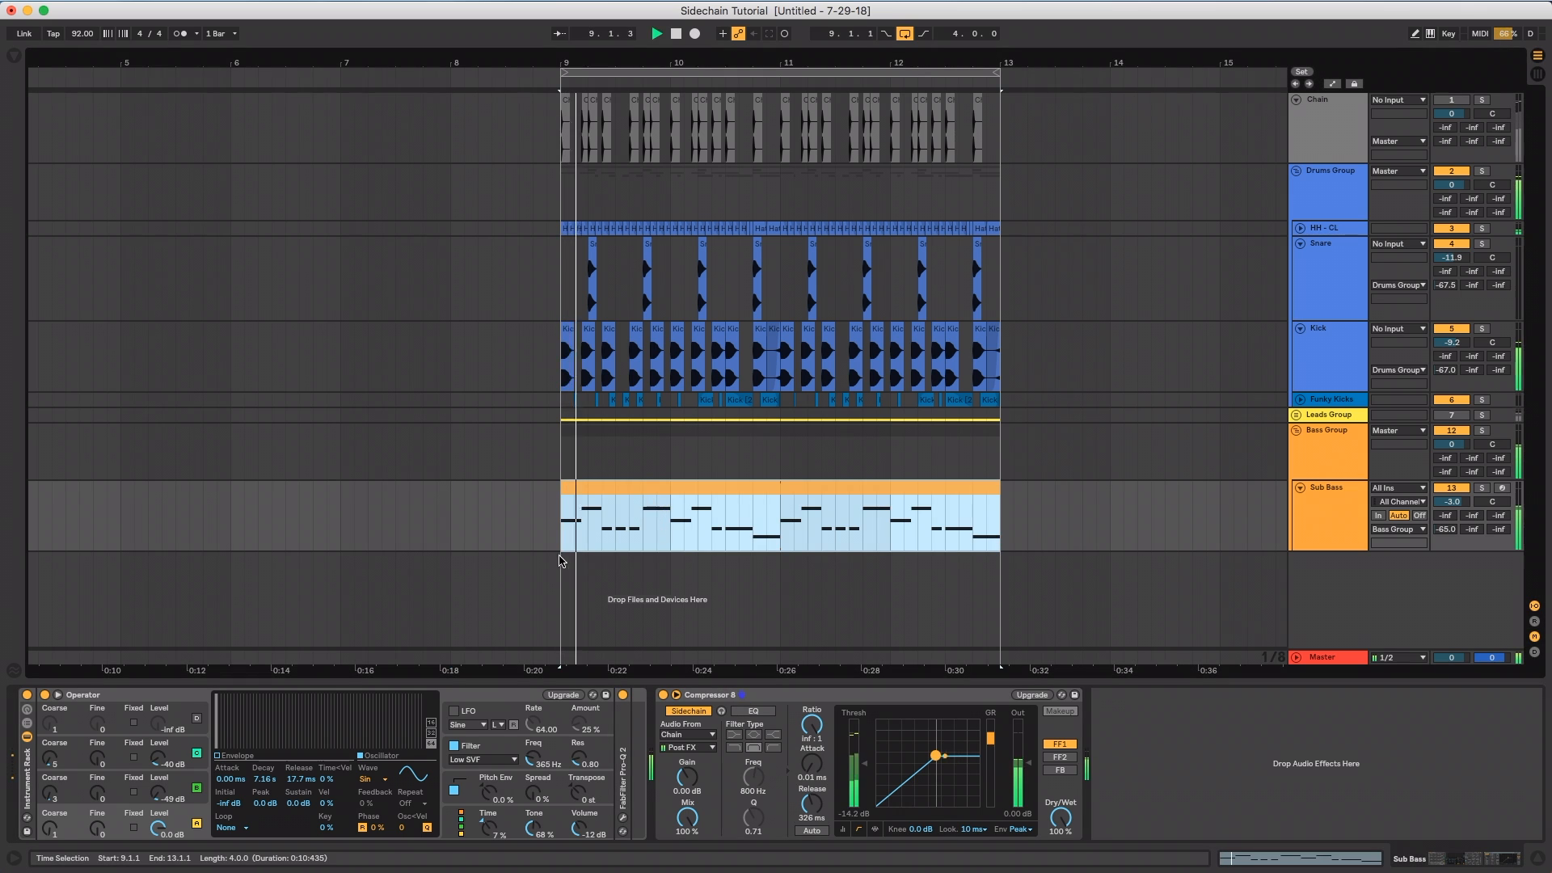
pyautogui.press('space')
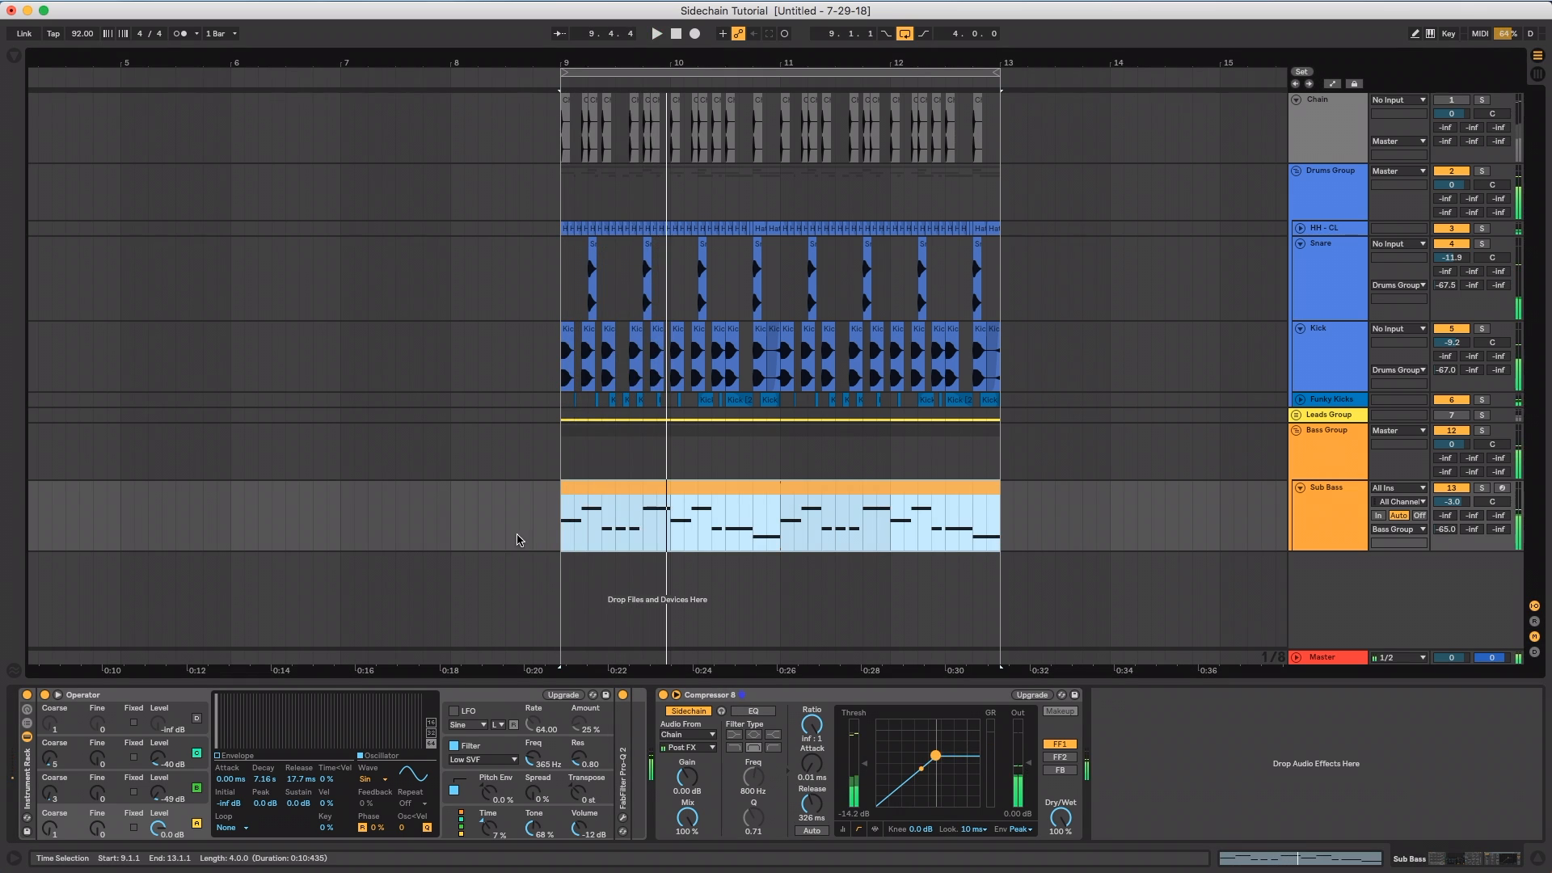
# Set the compressor's release back to 163 ms and audition the loop from the Sub Bass clip
pyautogui.click(822, 815)
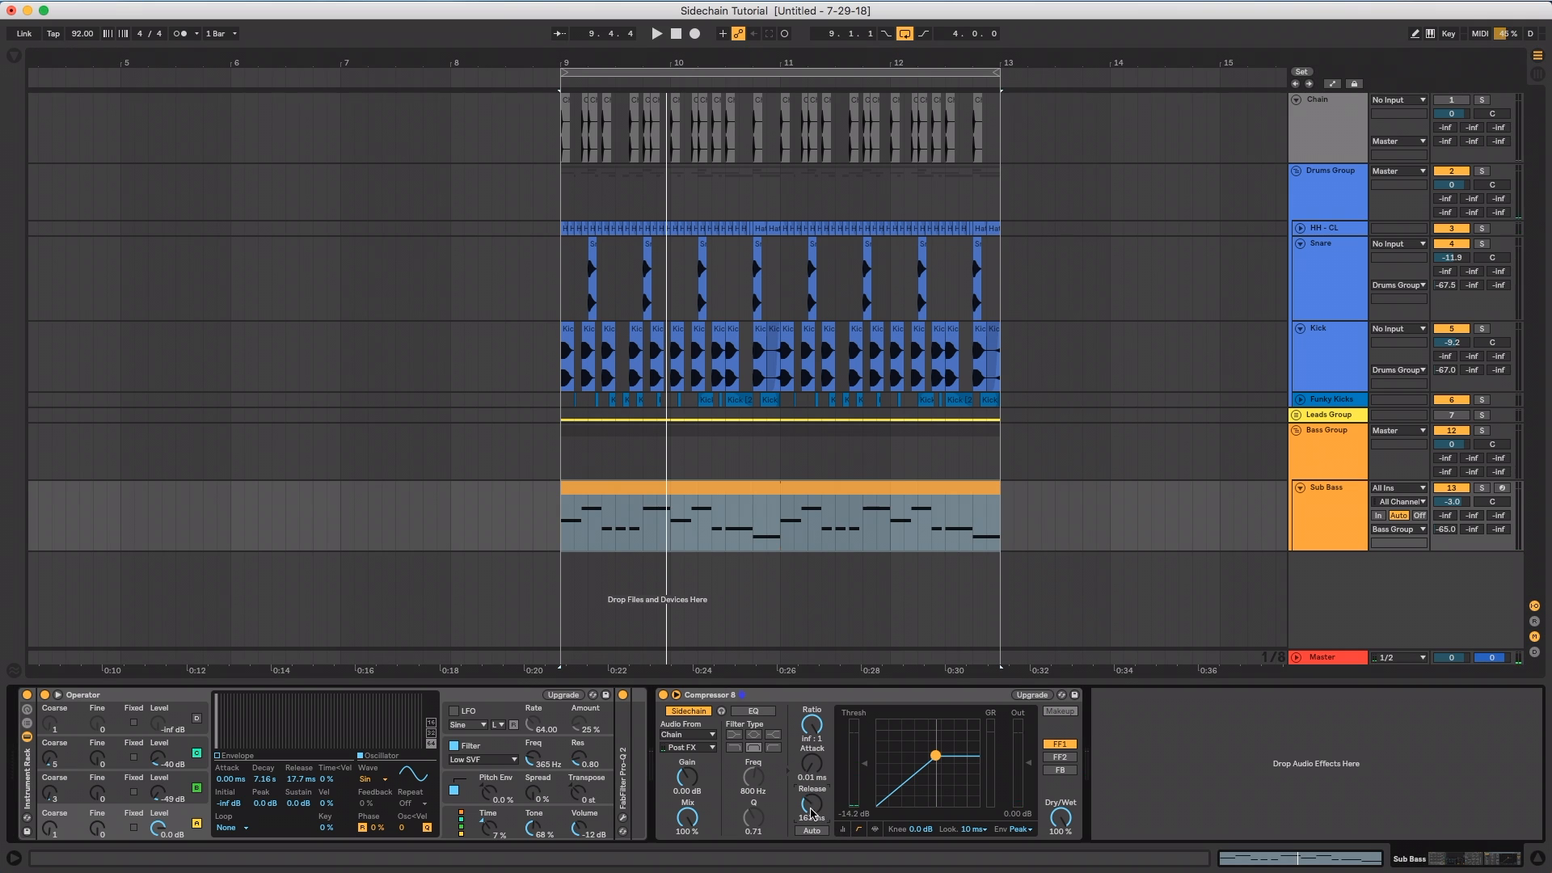
pyautogui.click(625, 491)
pyautogui.press('space')
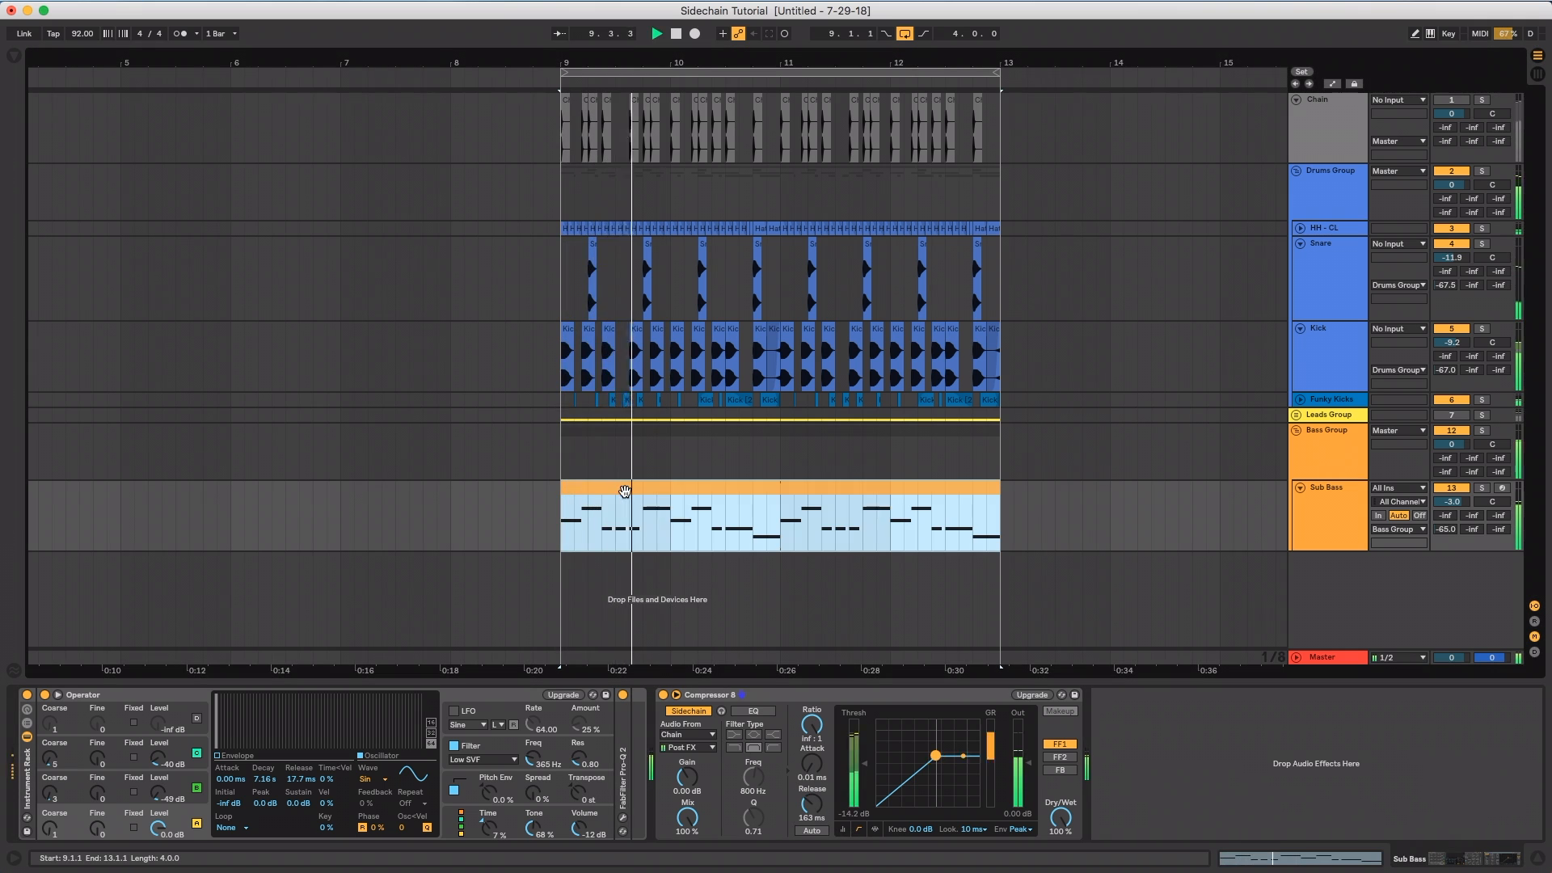
pyautogui.press('space')
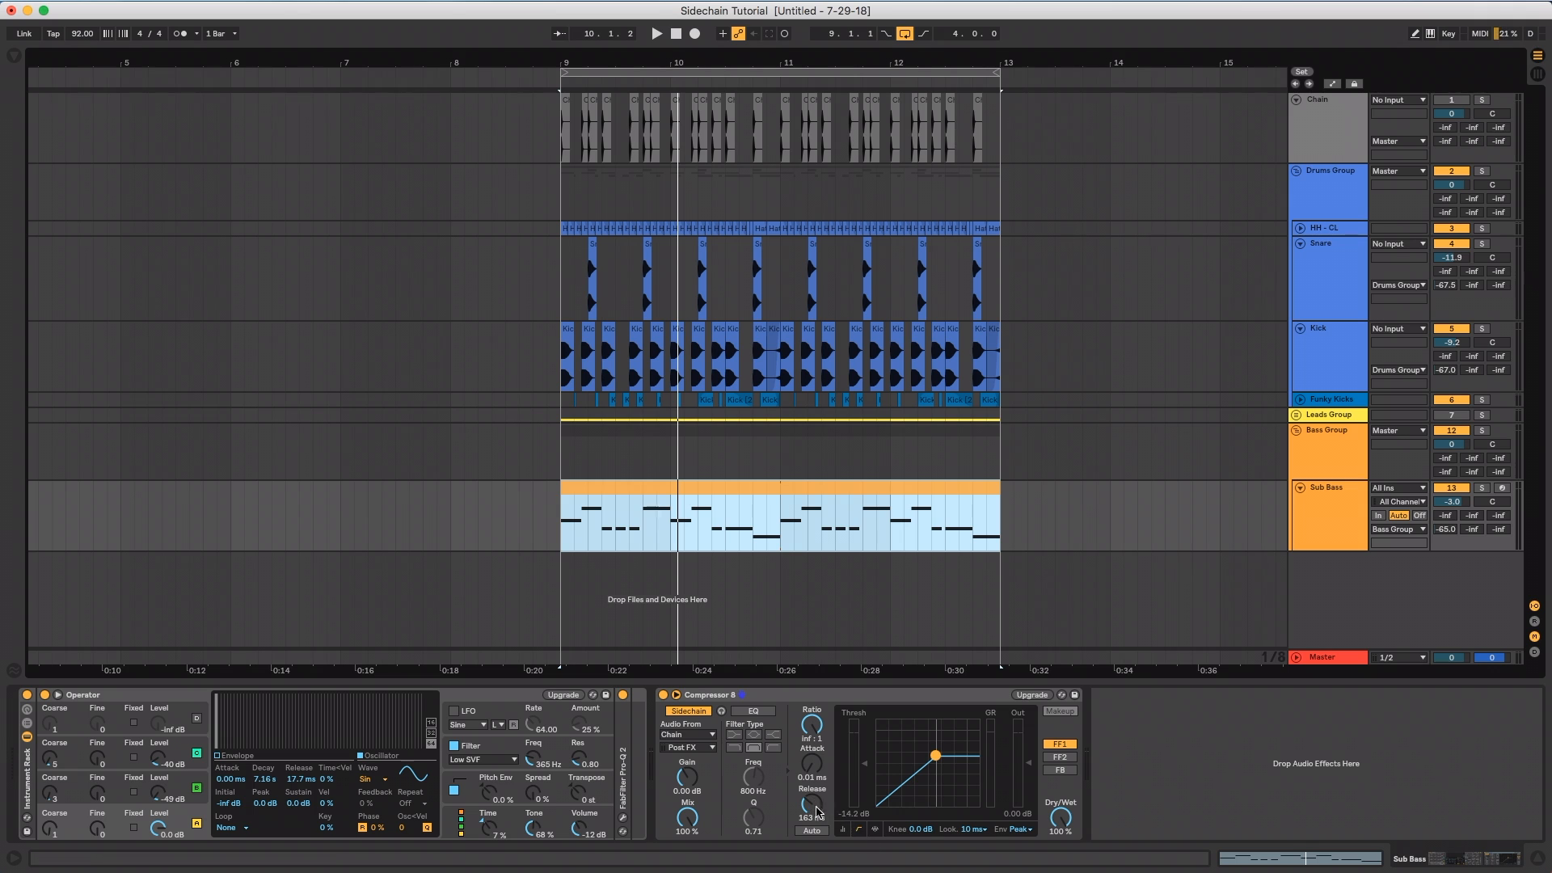
# Raise the compressor's release to 194 ms and return it to 163 ms
pyautogui.moveTo(816, 811)
pyautogui.mouseDown()
pyautogui.moveTo(817, 832)
pyautogui.moveTo(811, 768)
pyautogui.moveTo(814, 808)
pyautogui.mouseUp()
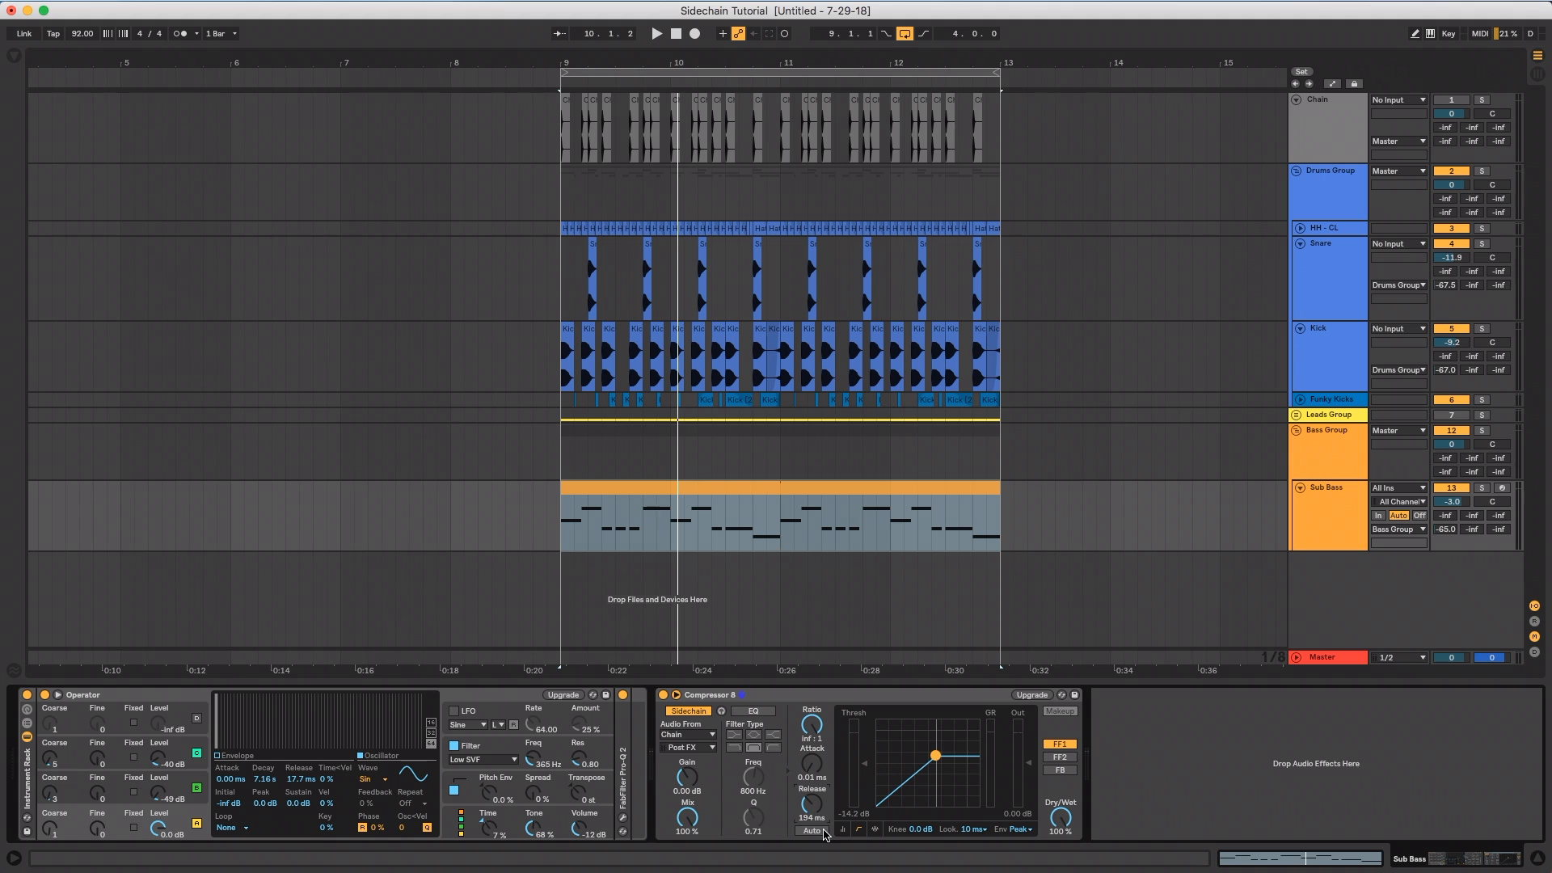
pyautogui.moveTo(812, 811); pyautogui.dragTo(812, 815)
# Reapply the 1/8 fixed grid and check the duration of a 1/8-note span starting at bar 8 on the Sub Bass track
pyautogui.rightClick(458, 521)
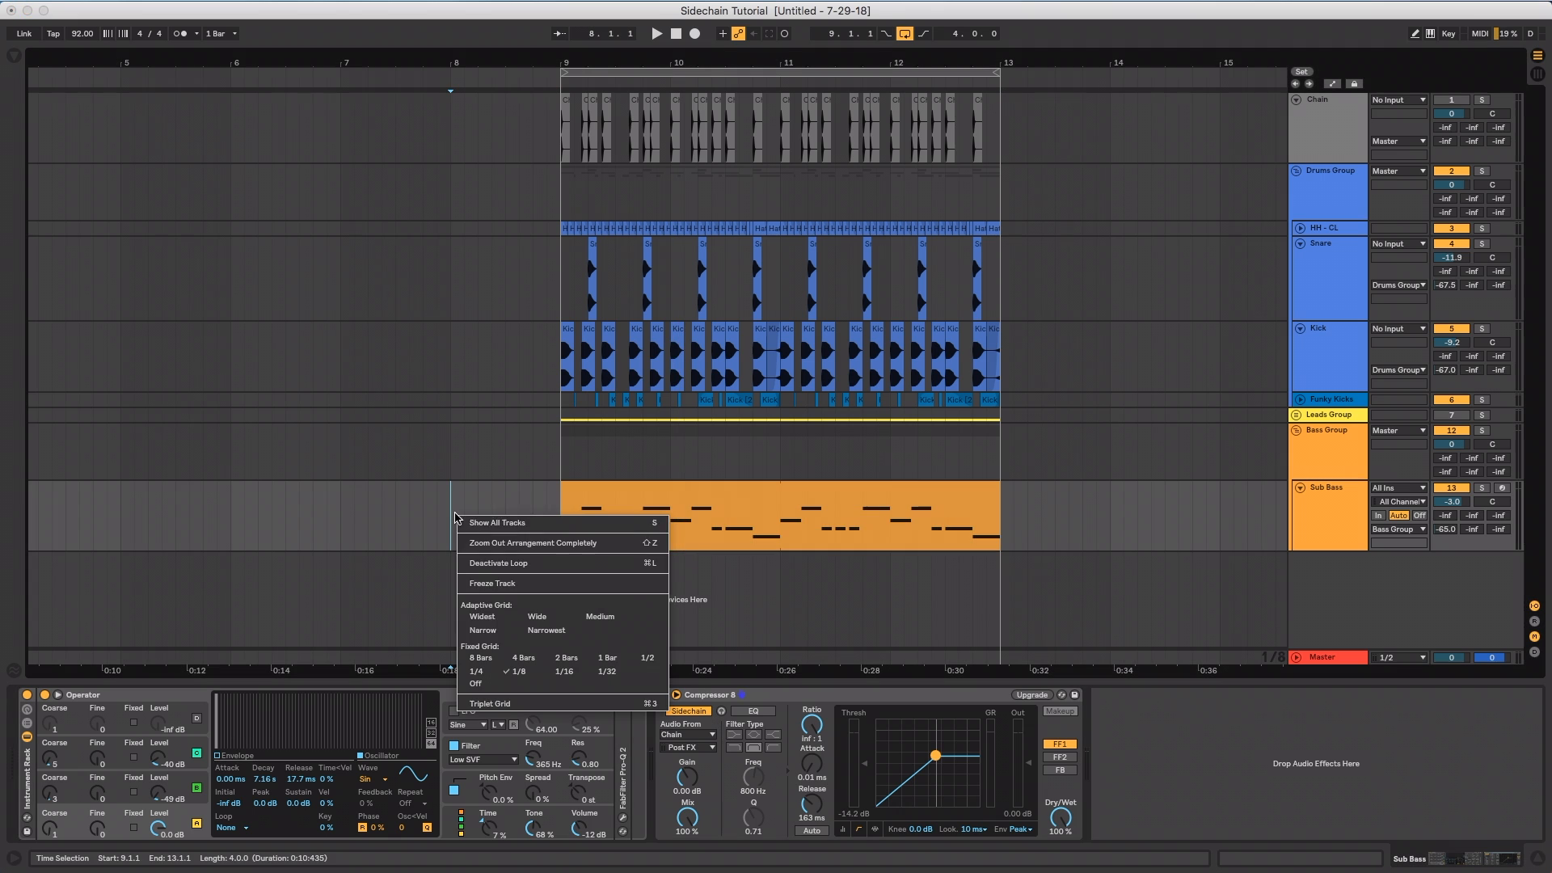
pyautogui.click(505, 672)
pyautogui.click(450, 510)
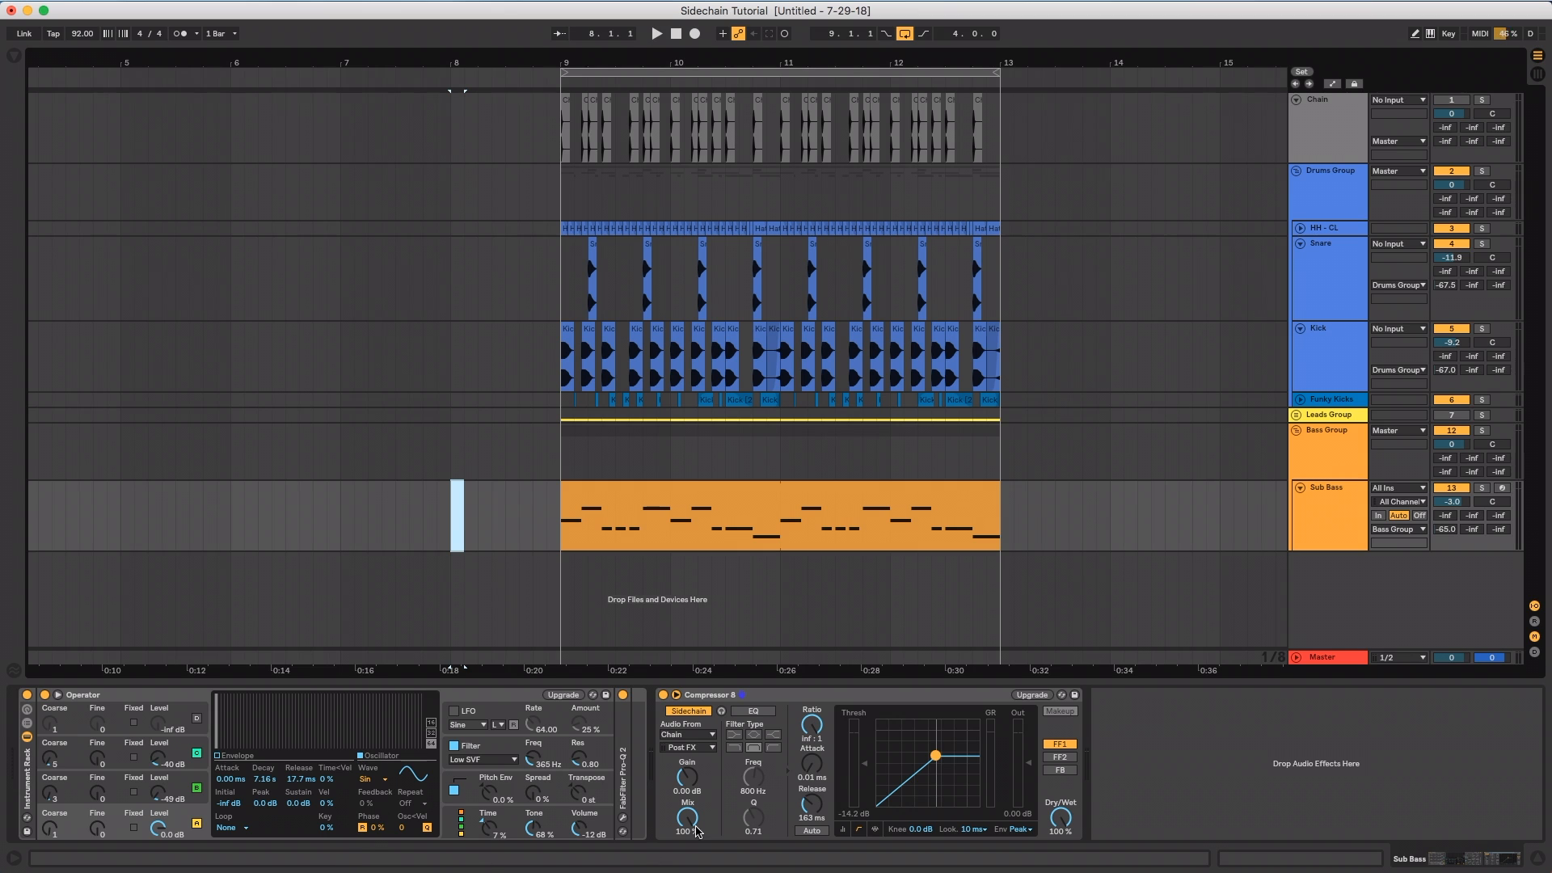
pyautogui.click(808, 701)
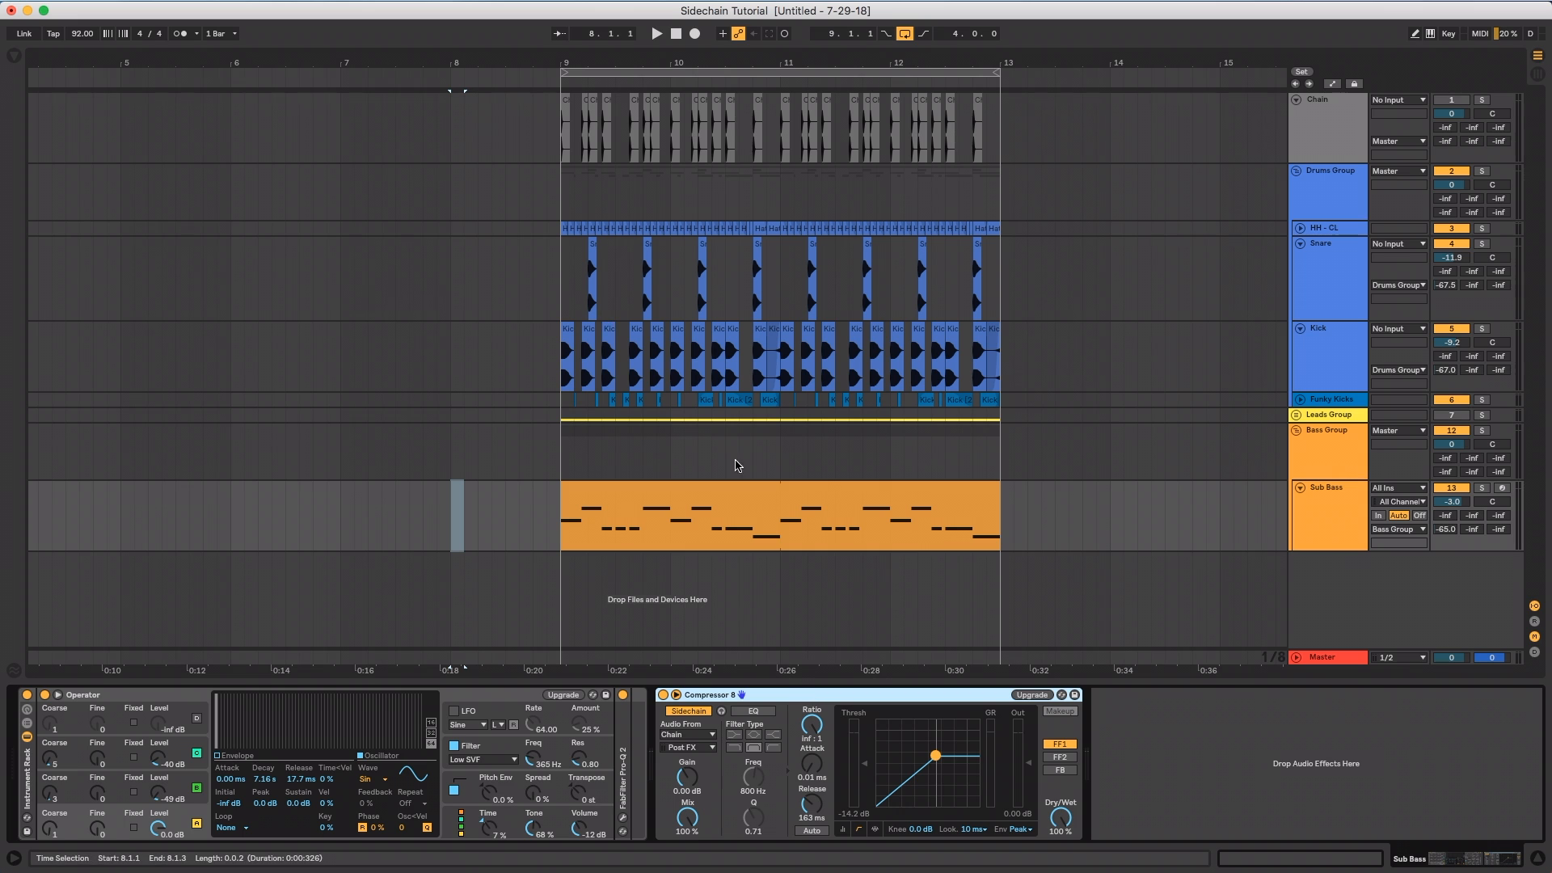
# Try a very short 1.79 ms release on the Sub Bass compressor and return it to 163 ms
pyautogui.click(819, 493)
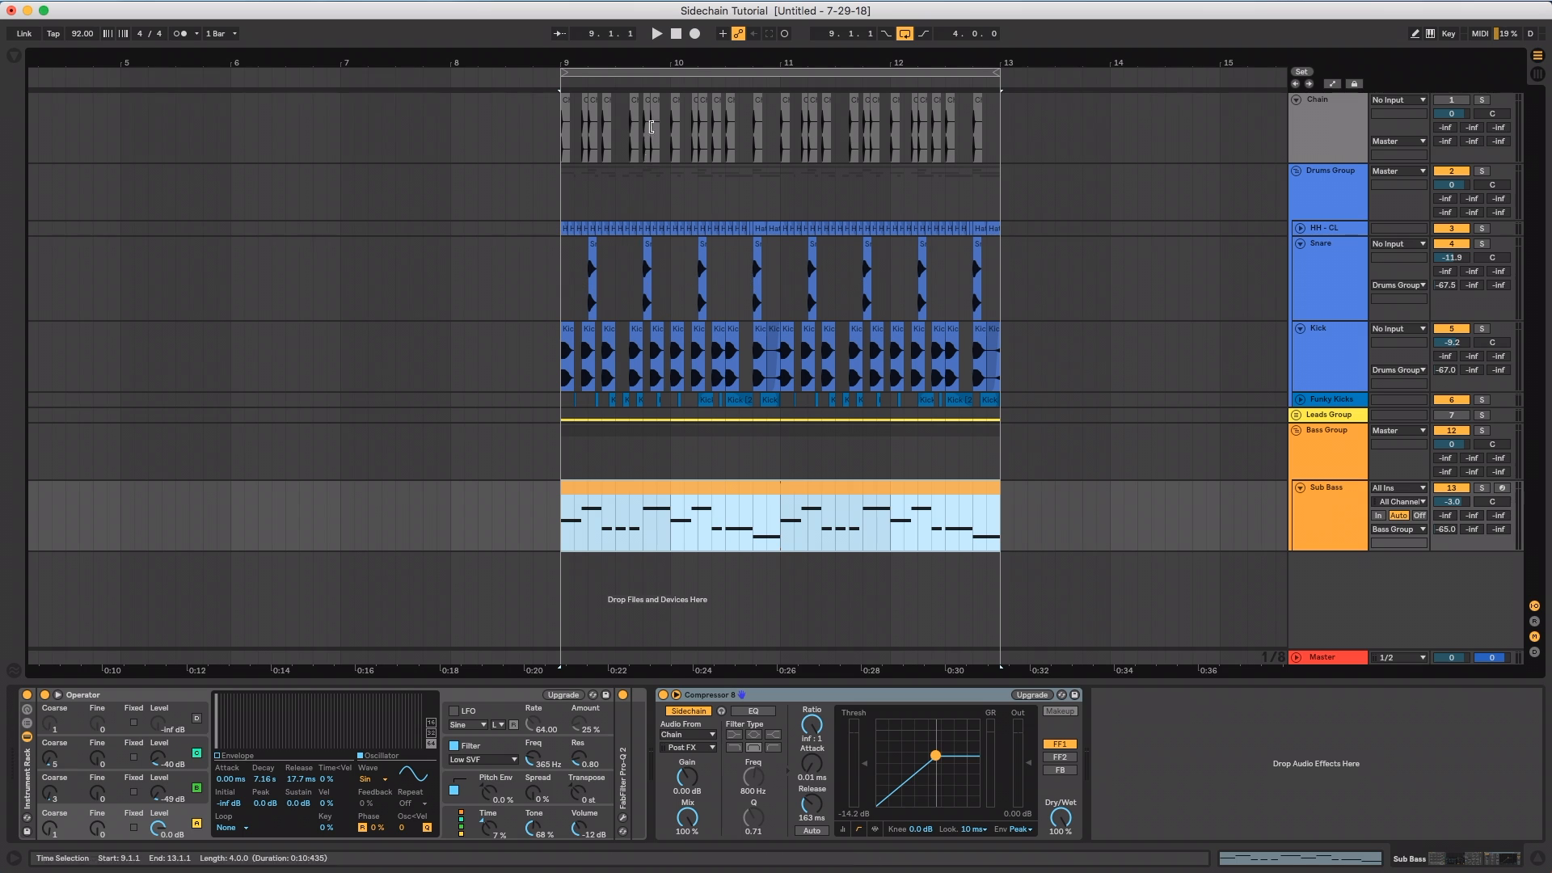
pyautogui.moveTo(677, 61); pyautogui.dragTo(677, 94)
pyautogui.moveTo(811, 804); pyautogui.dragTo(811, 845)
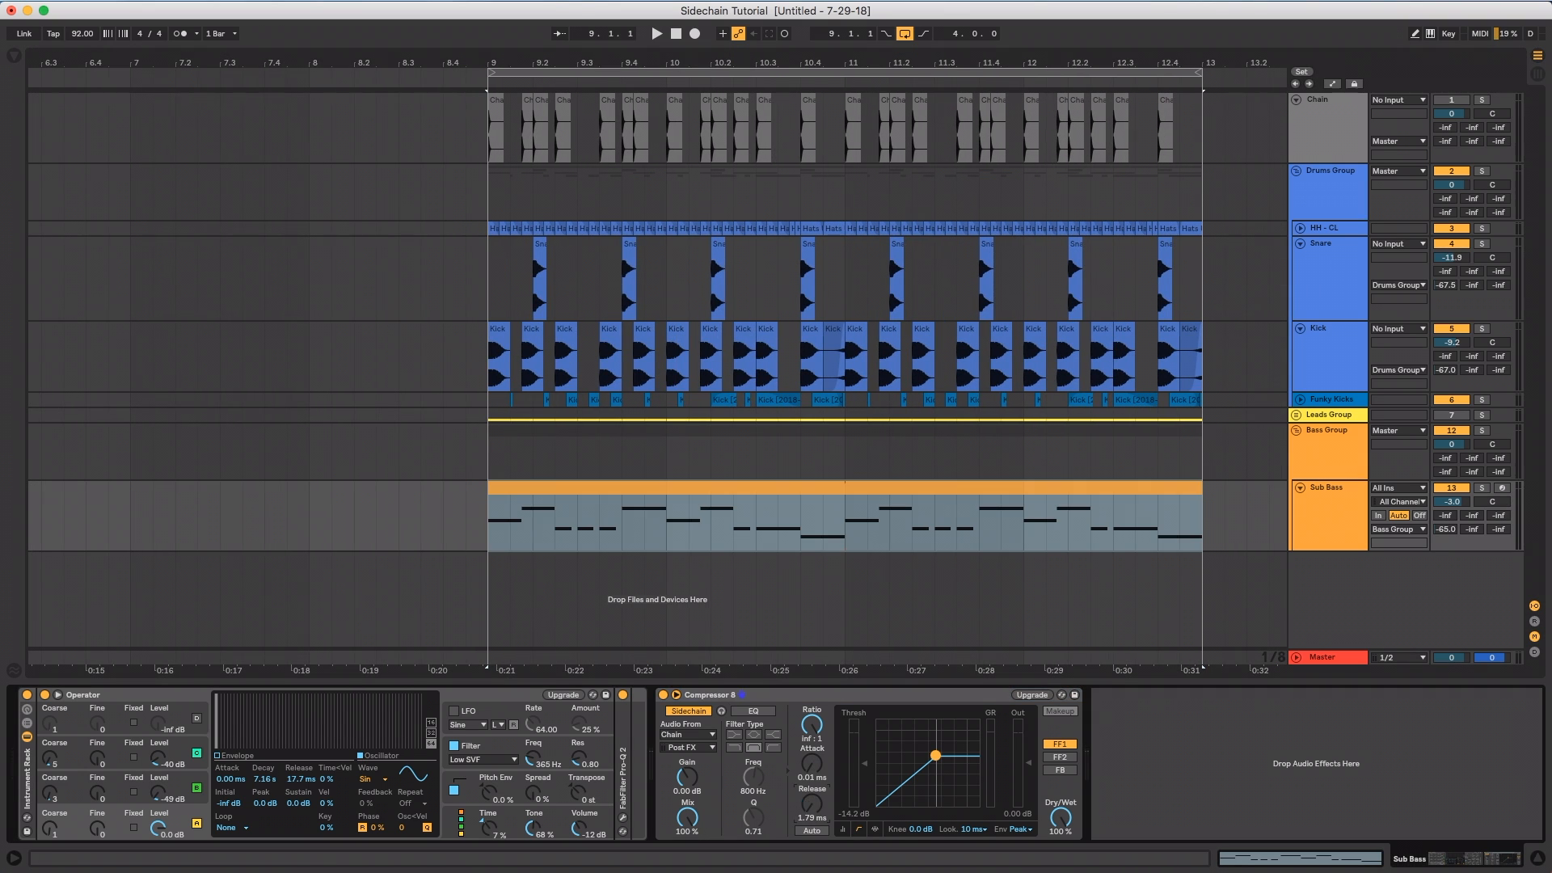
pyautogui.moveTo(818, 810); pyautogui.dragTo(819, 814)
pyautogui.click(814, 751)
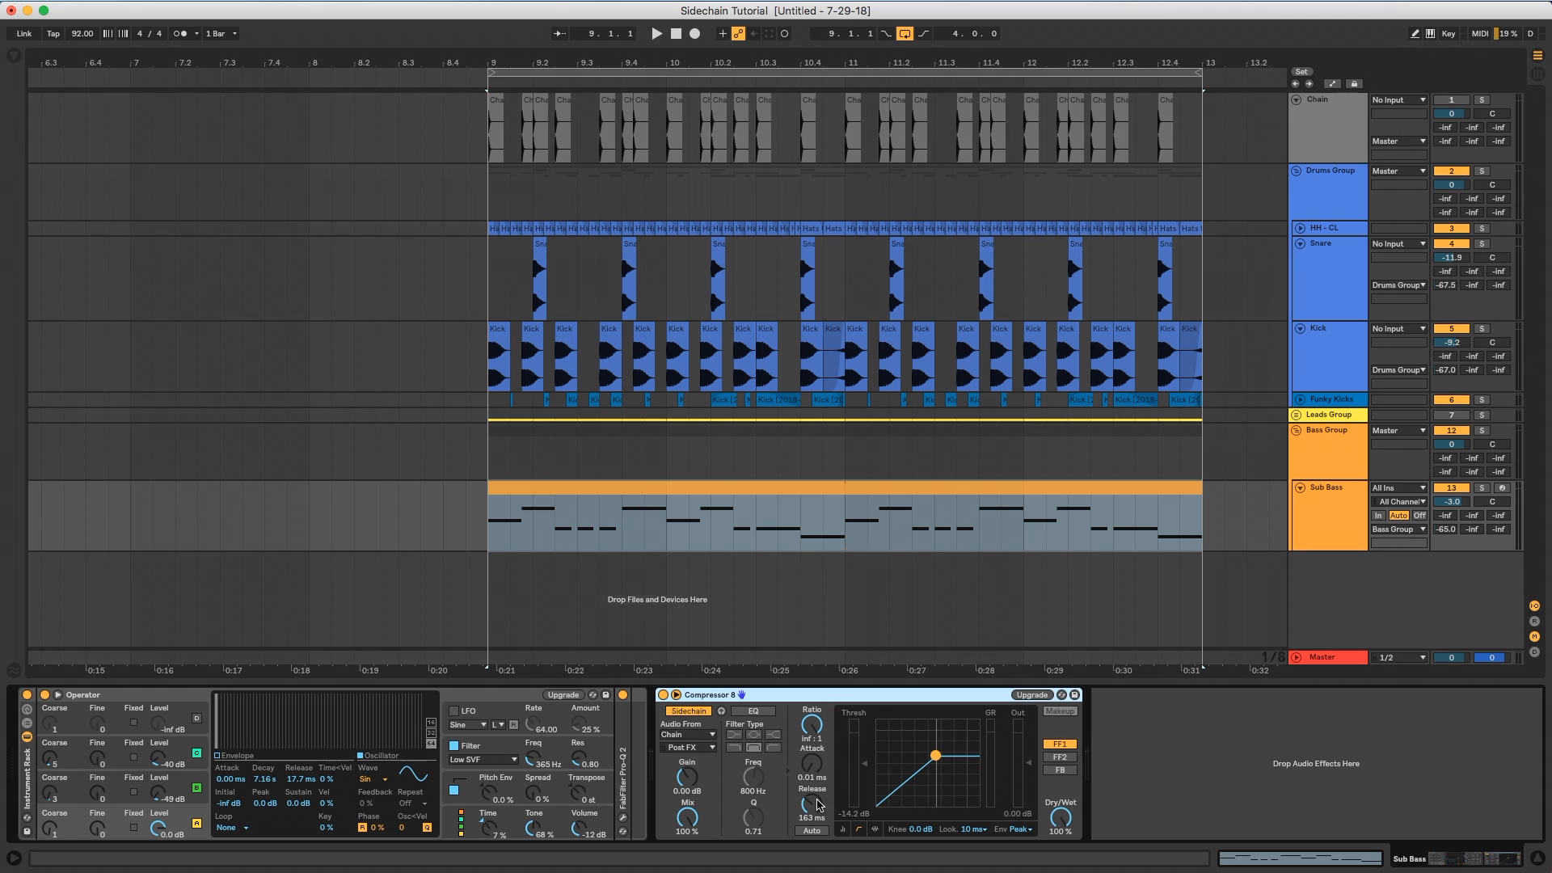
pyautogui.moveTo(928, 73); pyautogui.dragTo(856, 61)
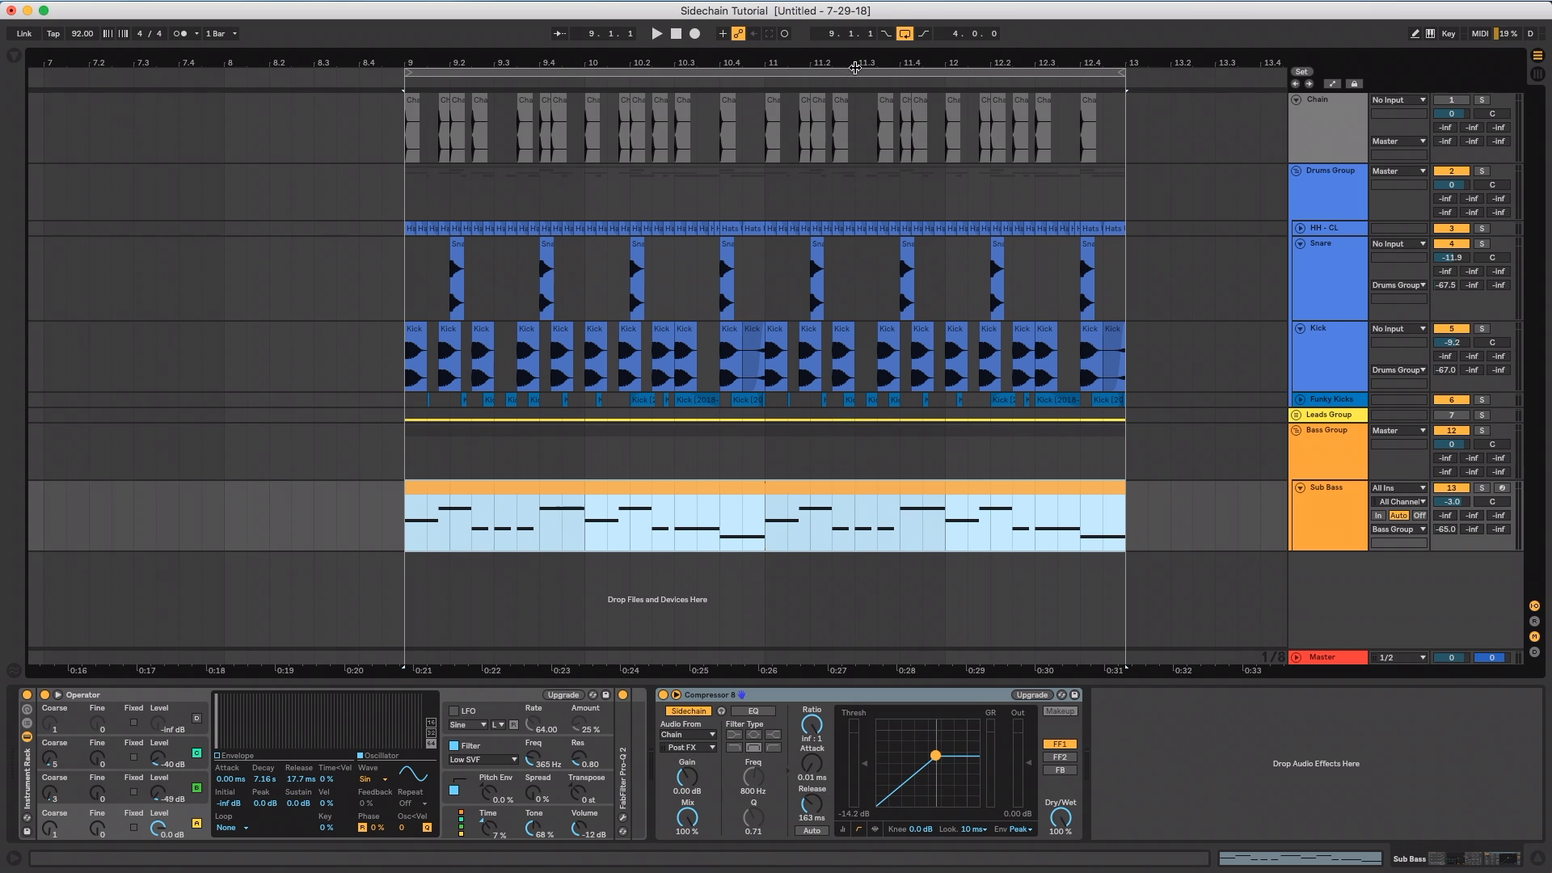
pyautogui.moveTo(856, 64); pyautogui.dragTo(856, 60)
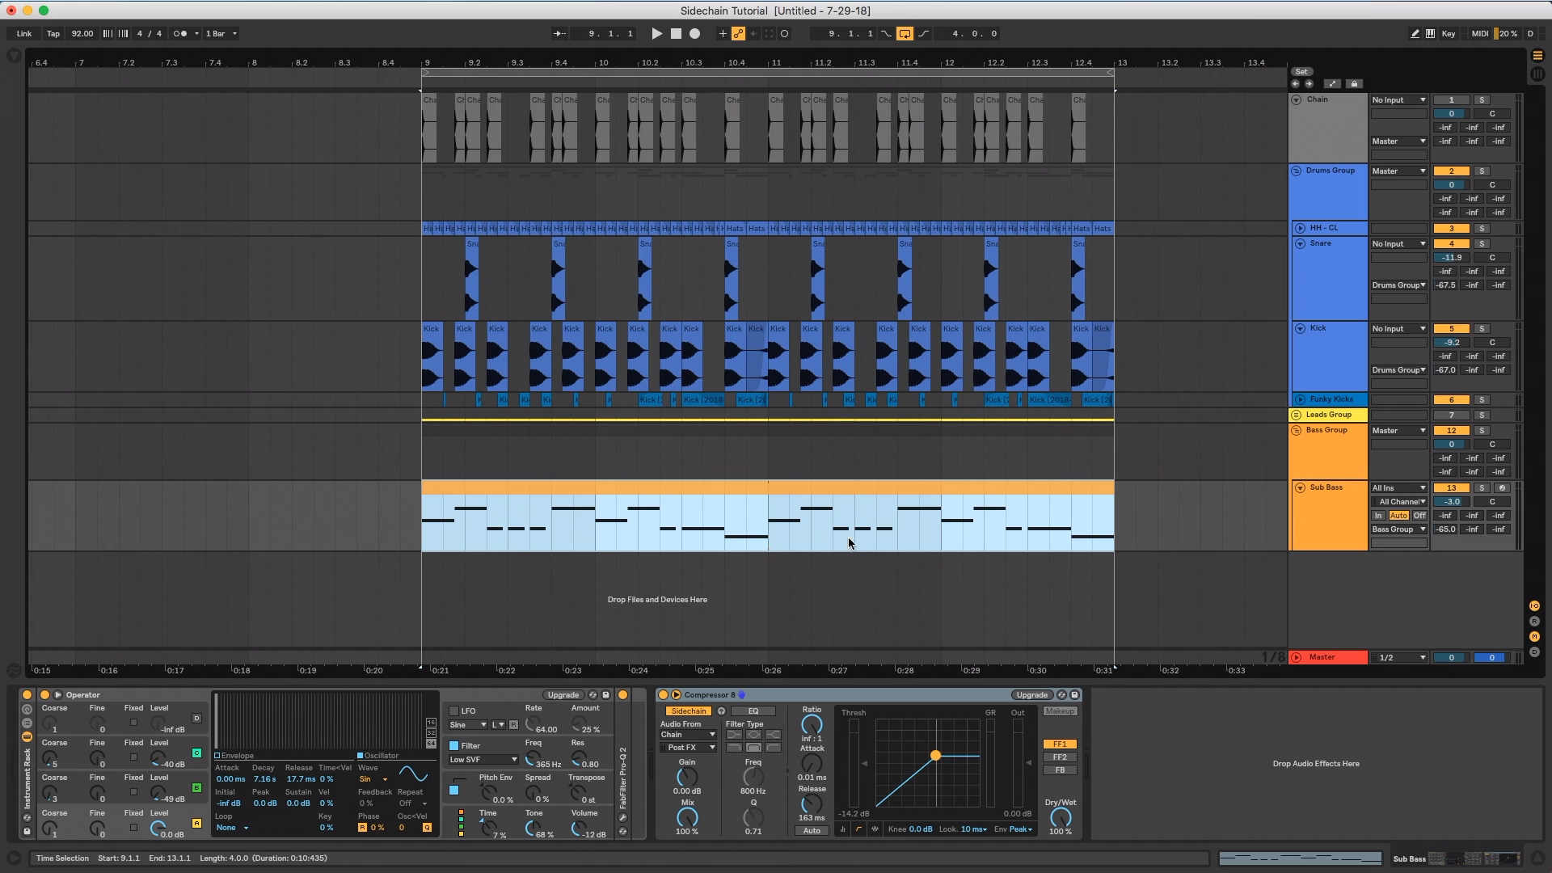
# Look over the available sidechain input sources of the Sub Bass compressor, keeping Chain as the source
pyautogui.click(797, 696)
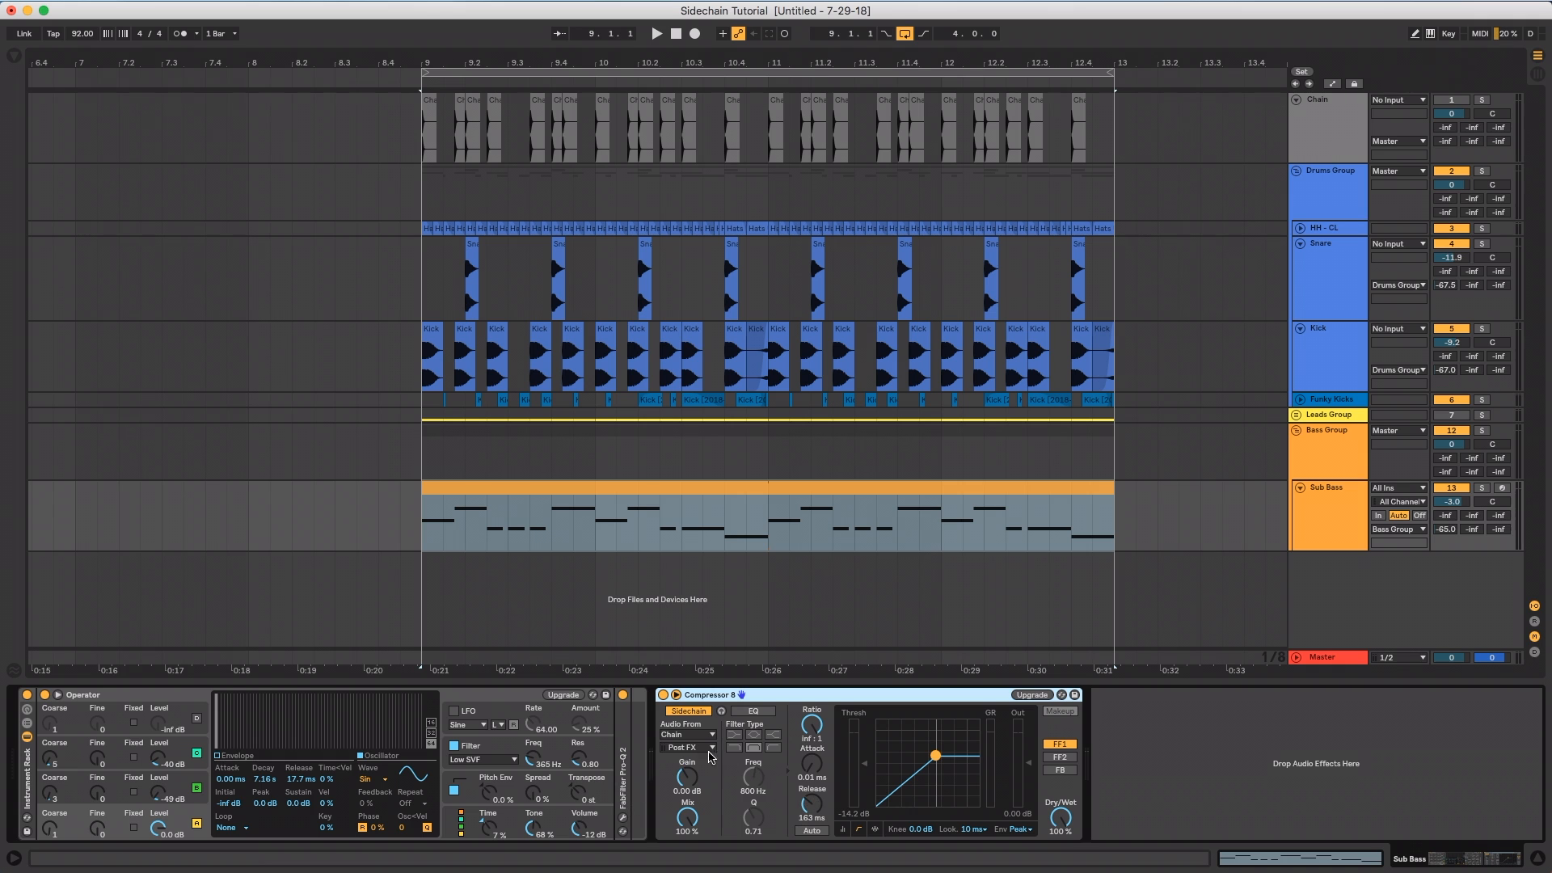
pyautogui.click(675, 736)
pyautogui.click(675, 736)
pyautogui.click(676, 736)
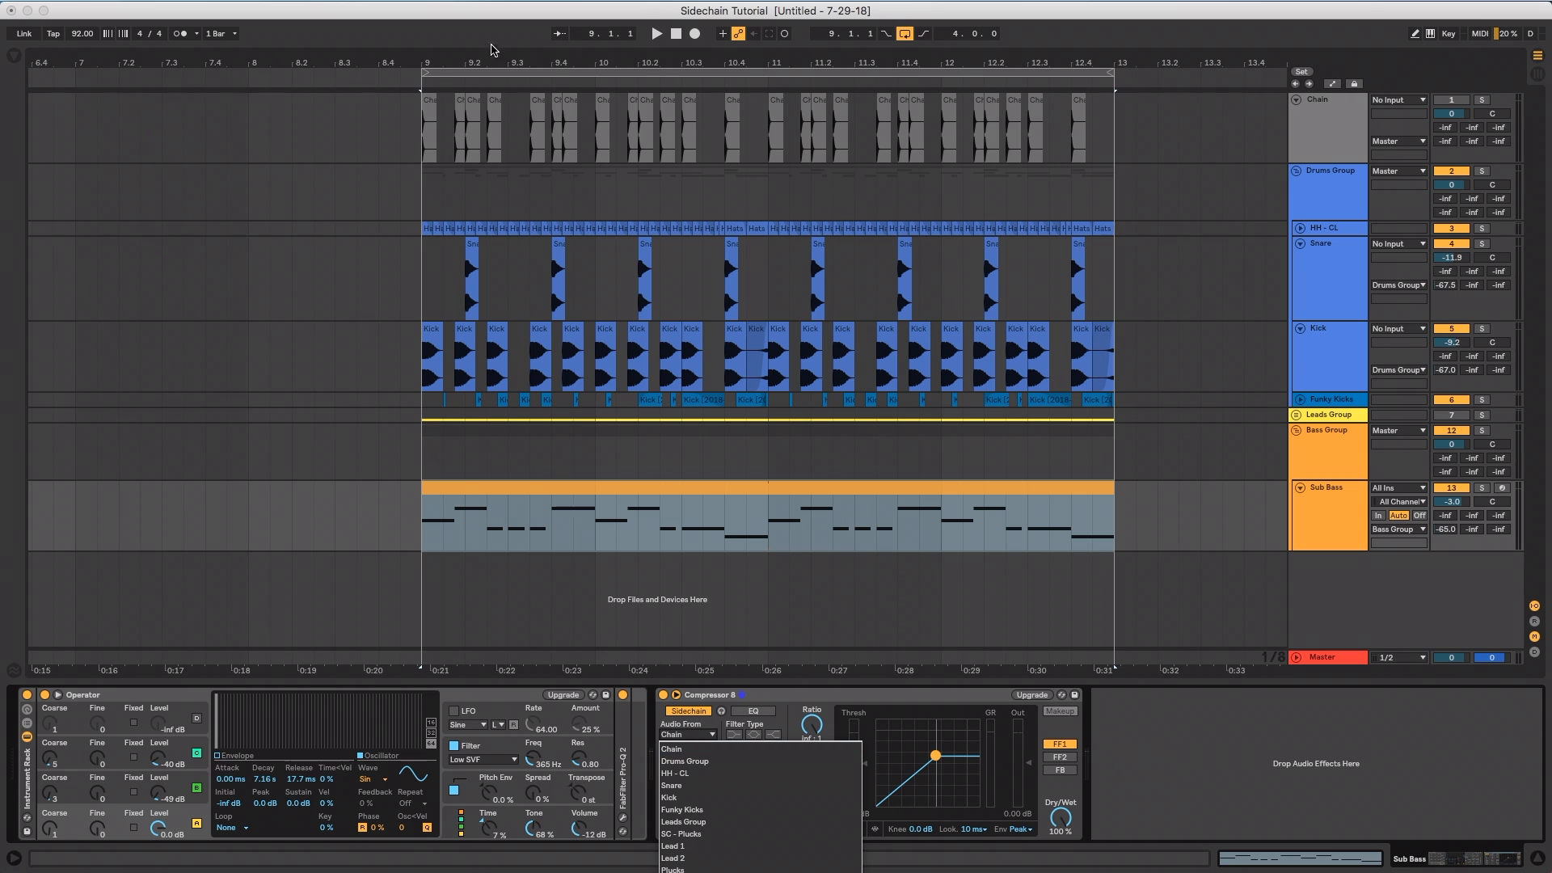
pyautogui.click(699, 689)
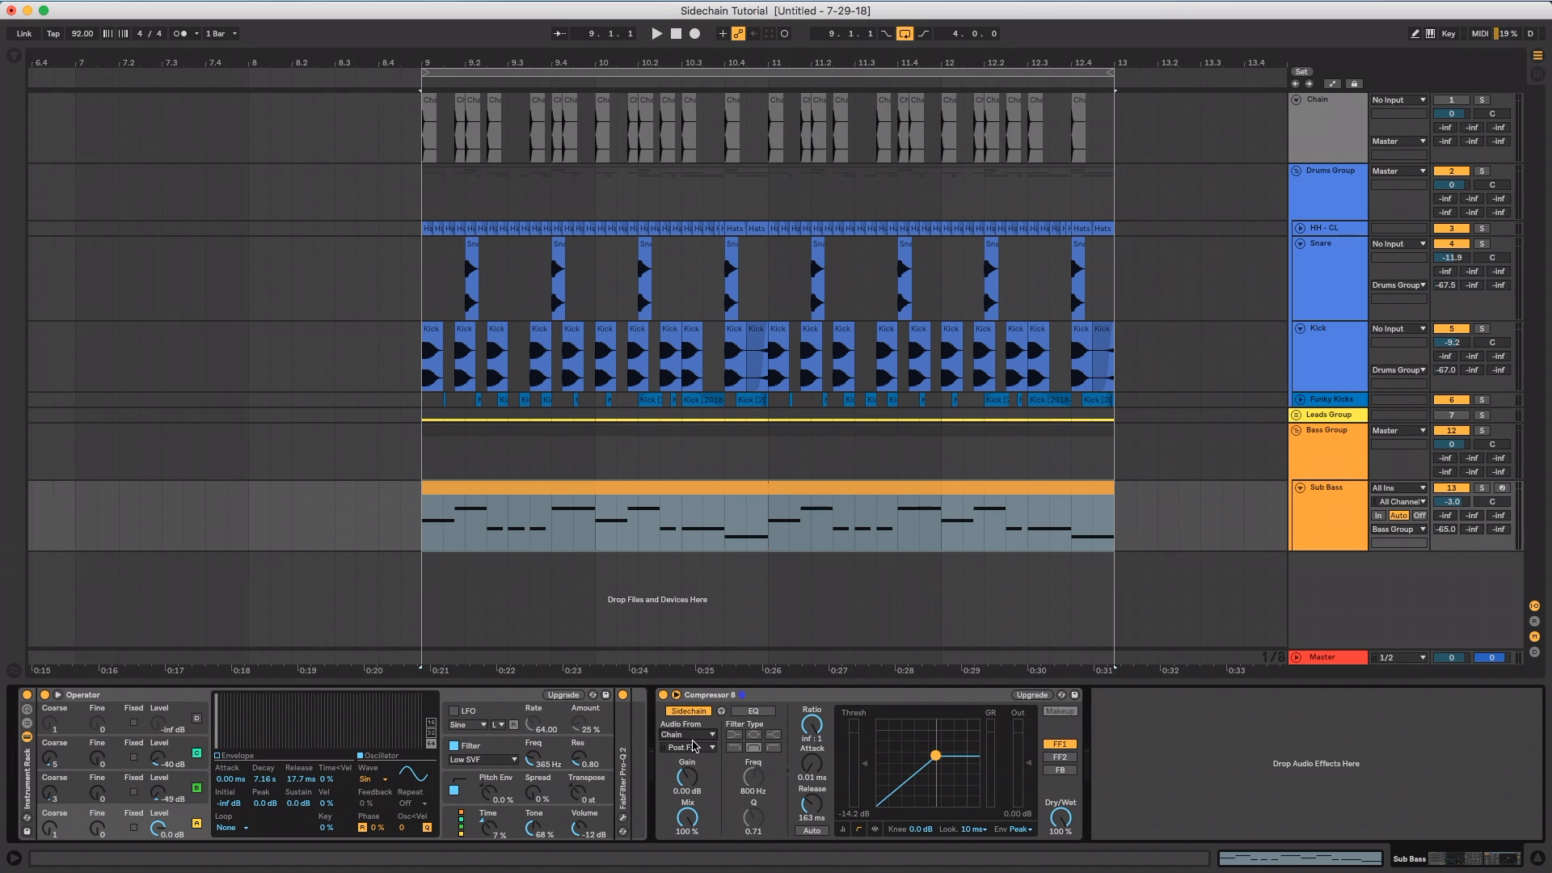
# Inspect the waveforms of the first Kick and Chain clips at bar 9 up close
pyautogui.moveTo(445, 65); pyautogui.dragTo(446, 219)
pyautogui.click(491, 352)
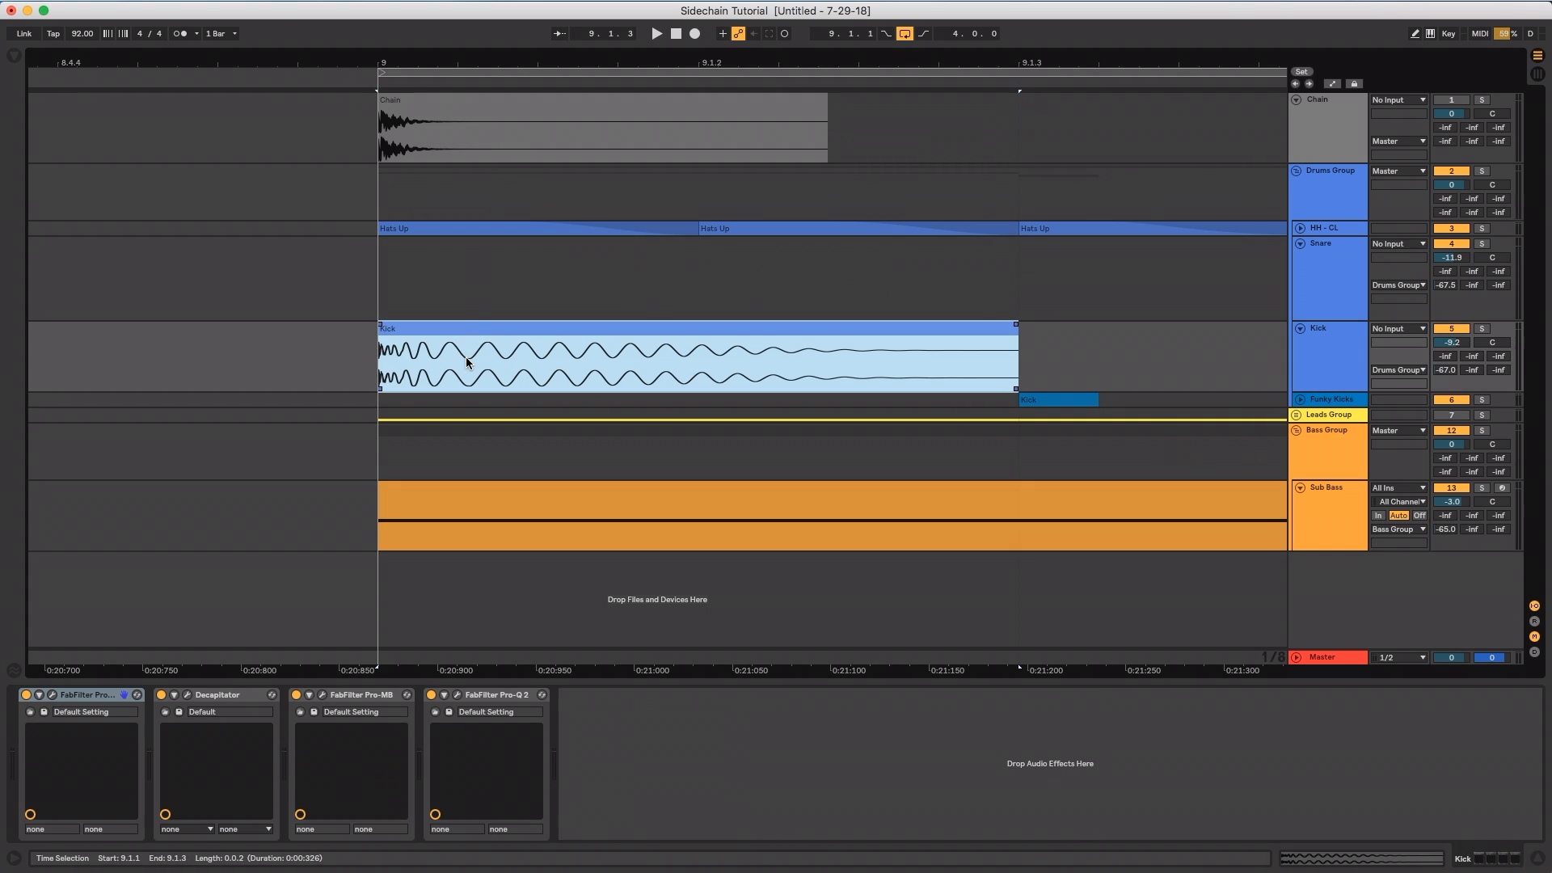
pyautogui.click(406, 122)
pyautogui.click(407, 128)
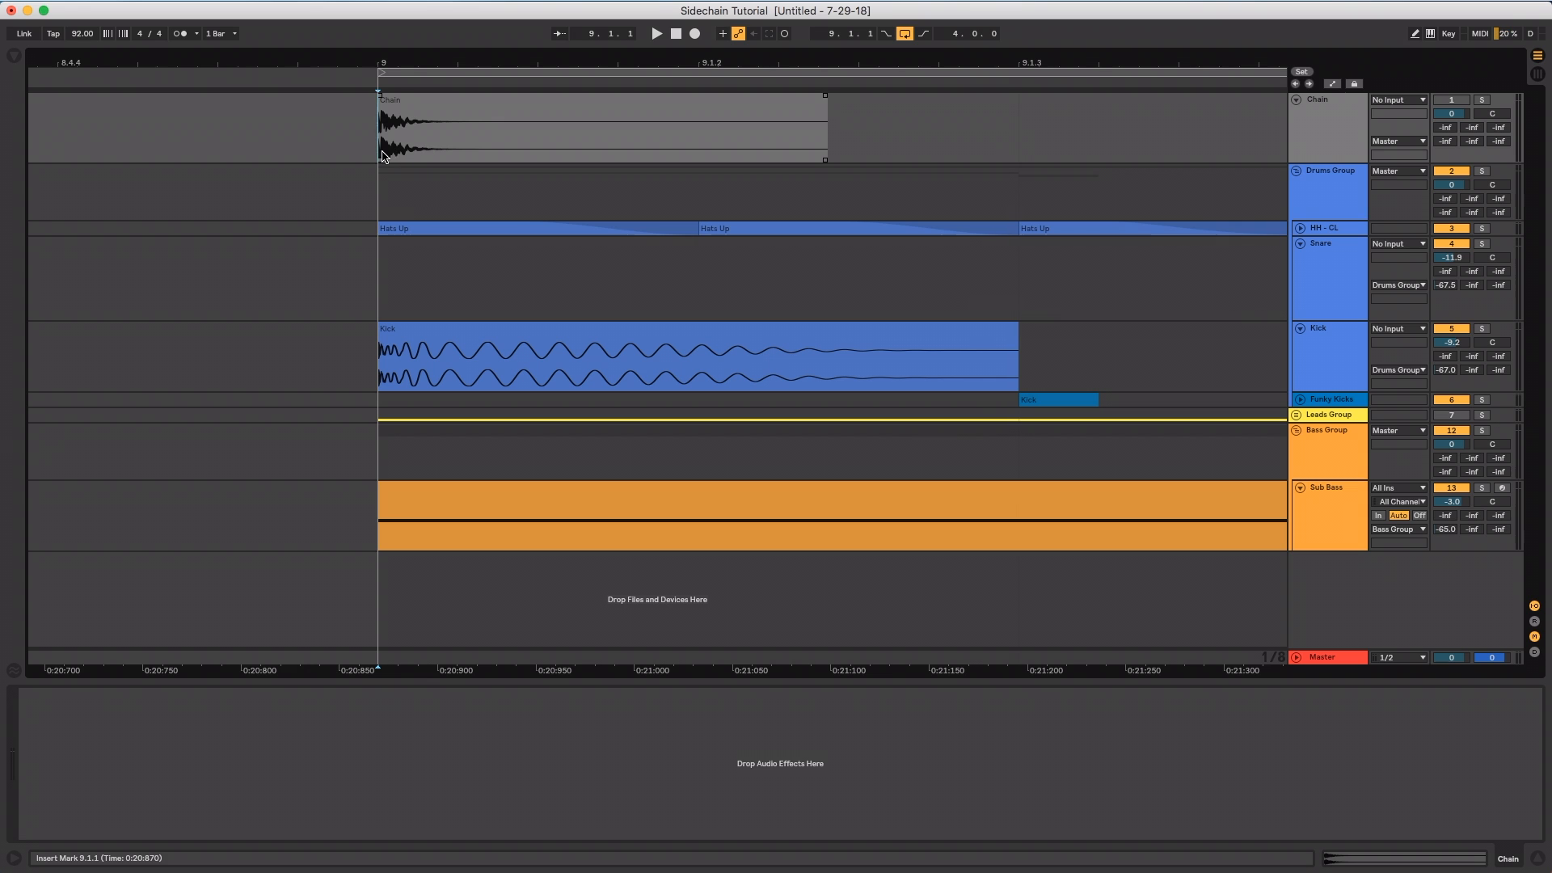
# Use the Narrowest adaptive grid to measure the audible lengths of the first Chain hit and the first Kick at bar 9
pyautogui.rightClick(367, 126)
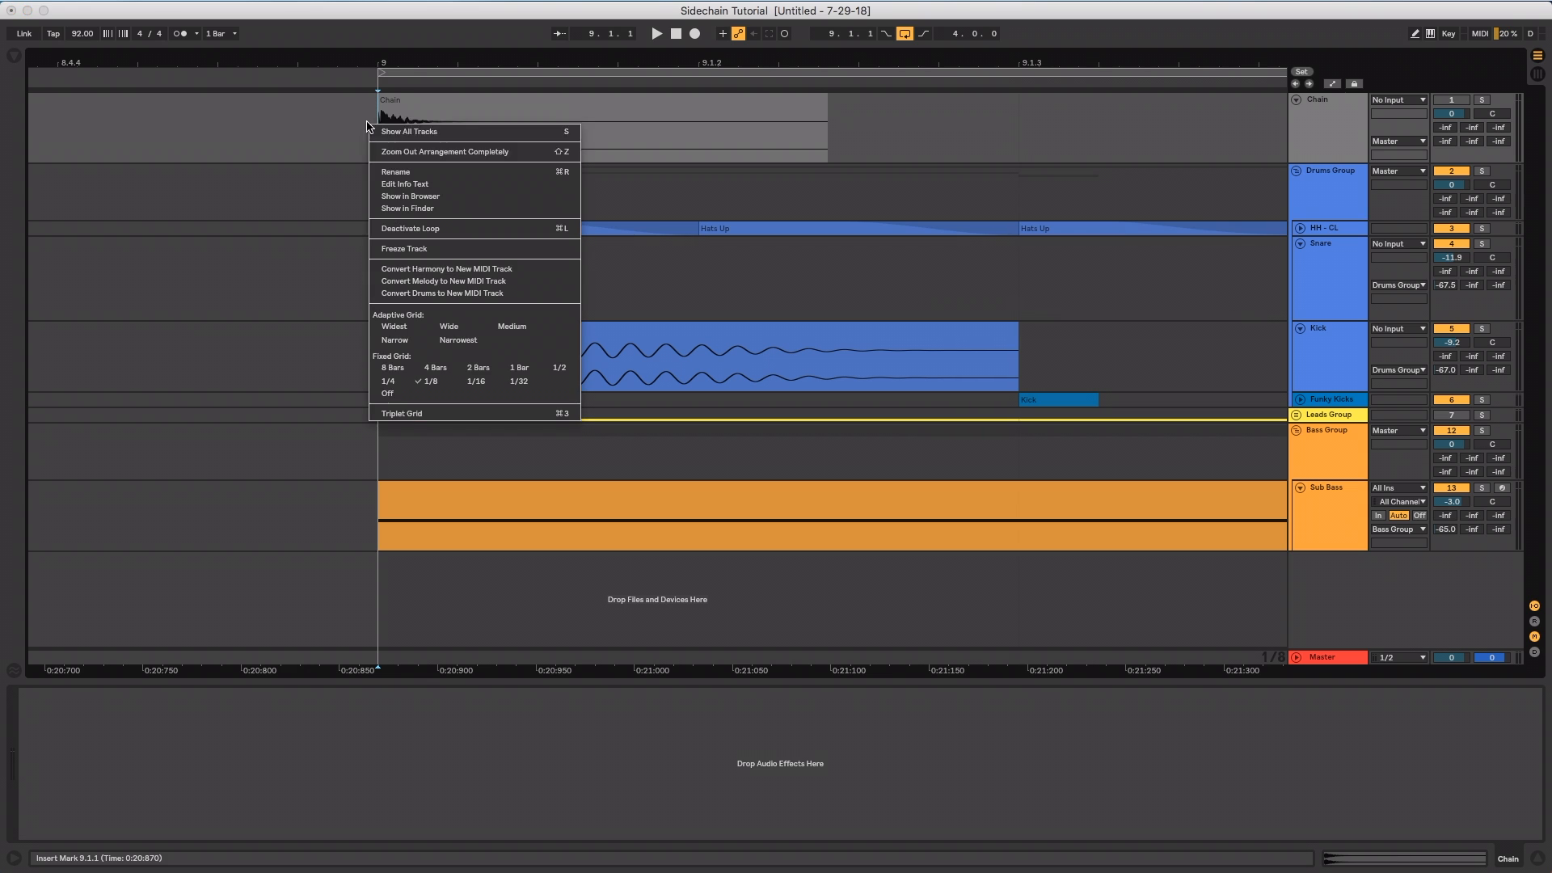
pyautogui.click(459, 340)
pyautogui.moveTo(382, 140); pyautogui.dragTo(430, 150)
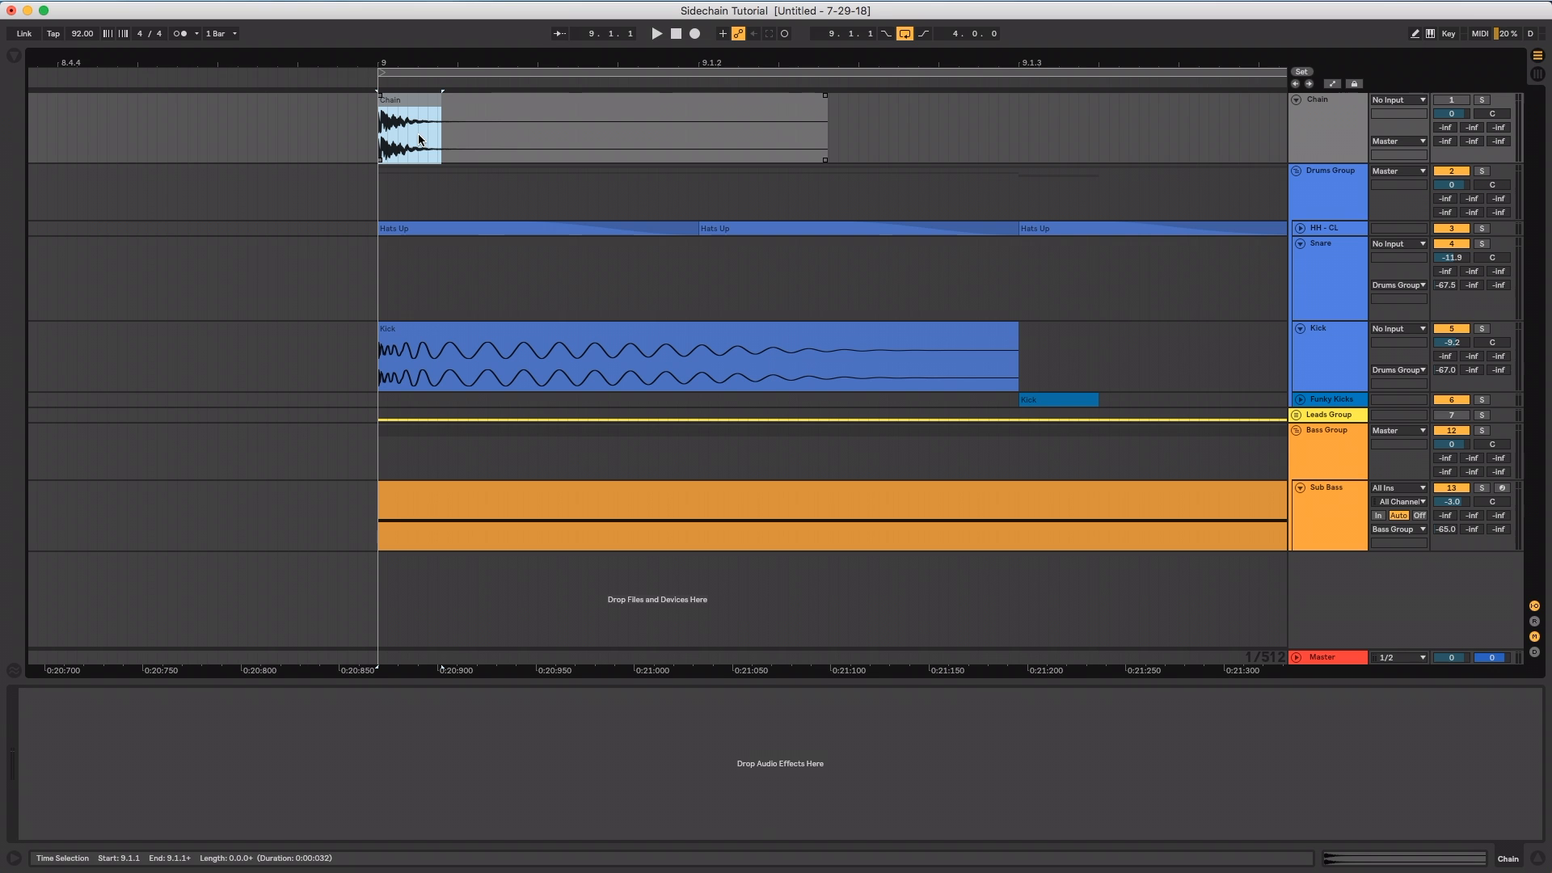
pyautogui.moveTo(380, 387); pyautogui.dragTo(851, 362)
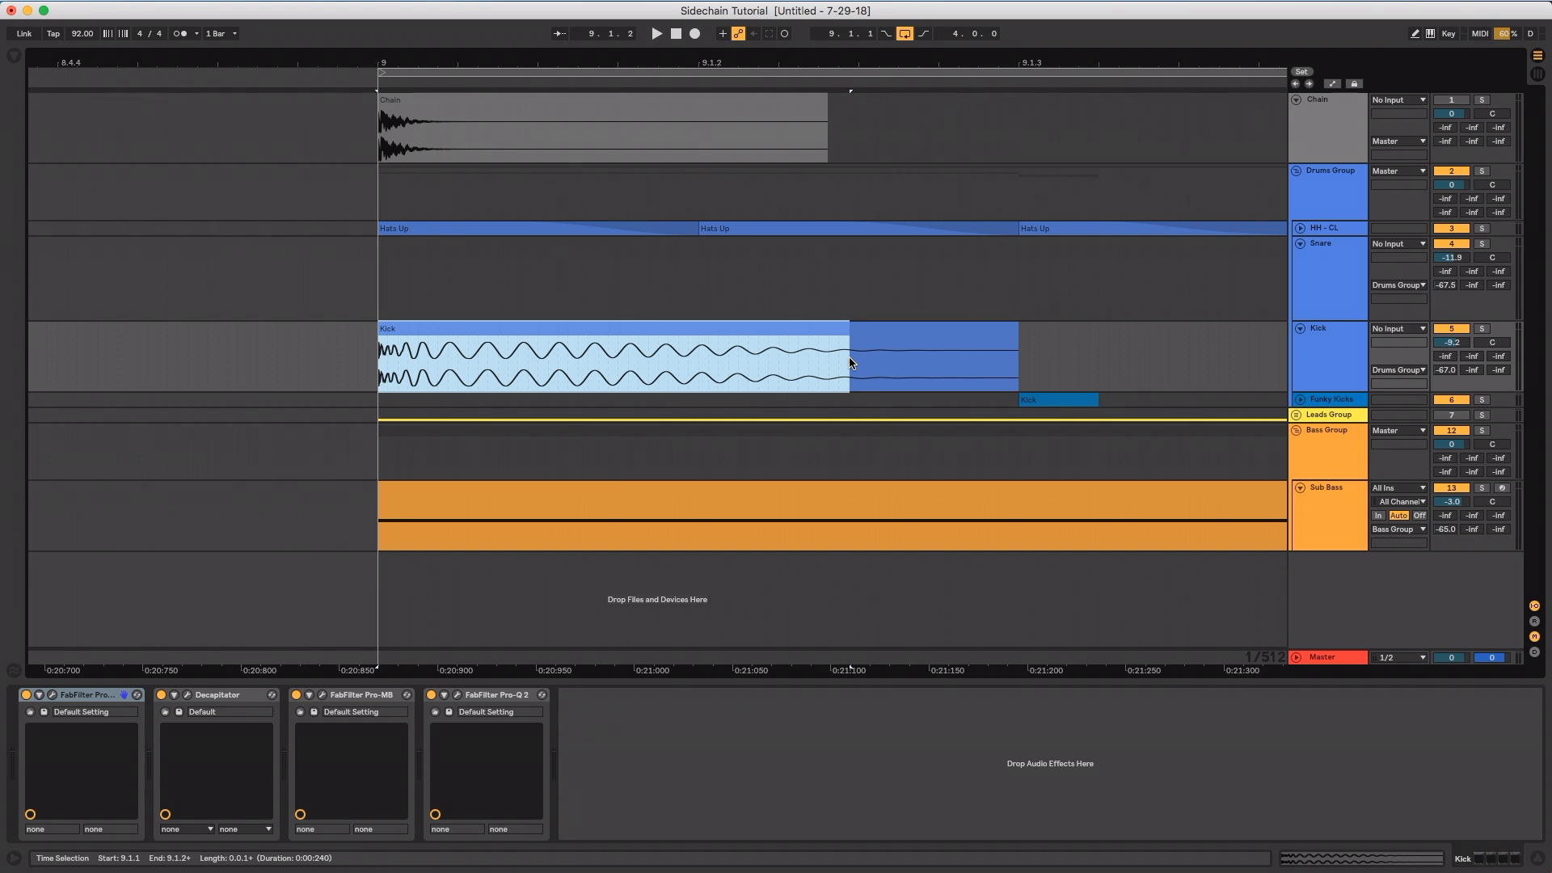
# Select the first Kick clip, then change the arrangement grid to adaptive Narrow from the Sub Bass track
pyautogui.moveTo(865, 57); pyautogui.dragTo(857, 12)
pyautogui.click(819, 388)
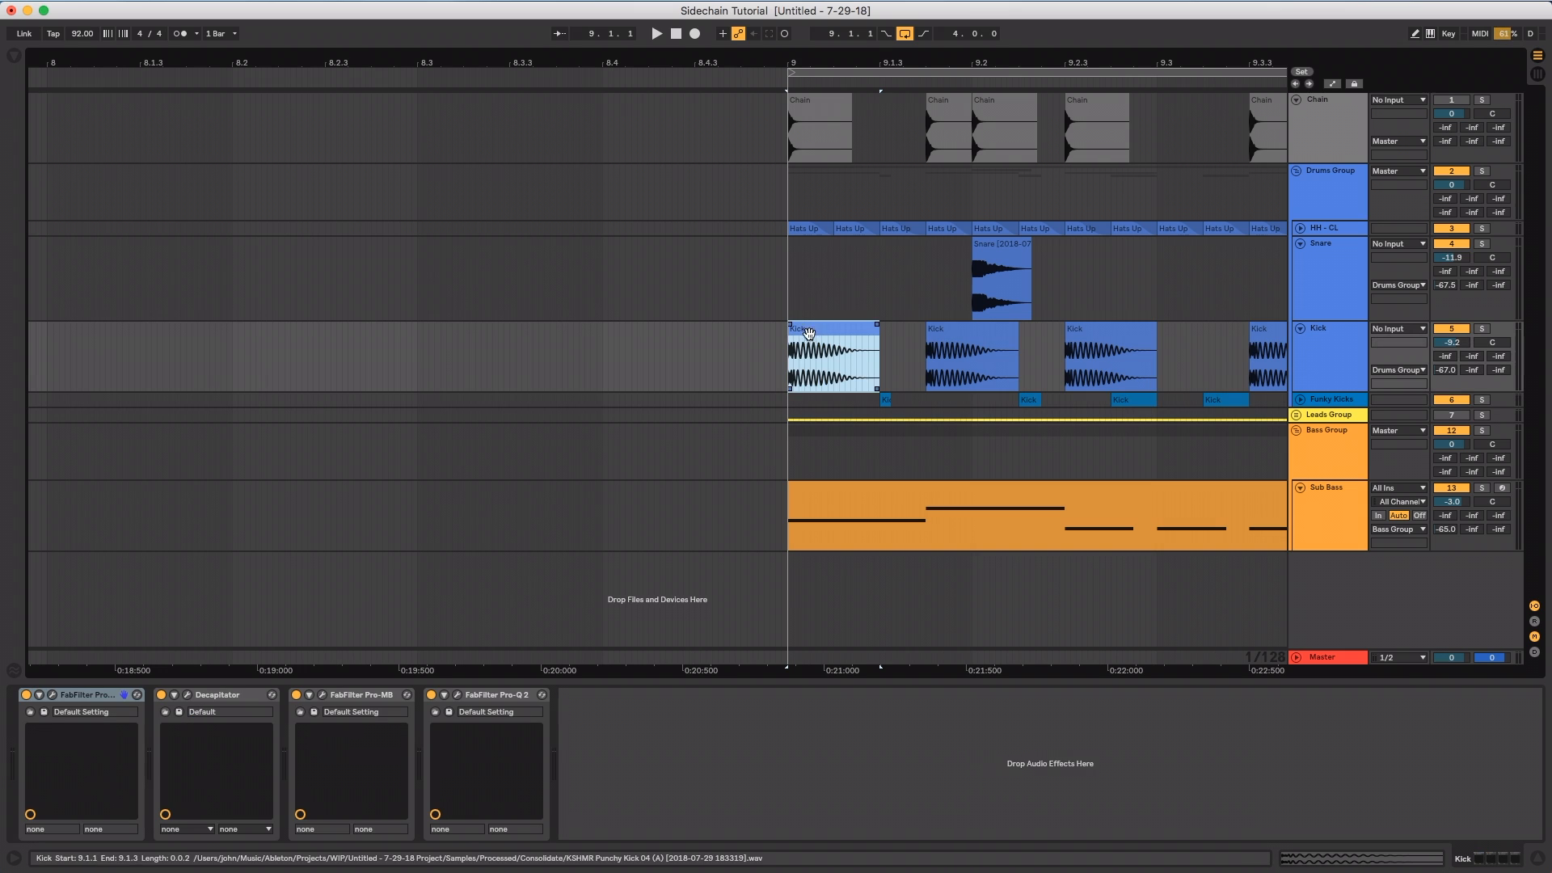
pyautogui.rightClick(708, 484)
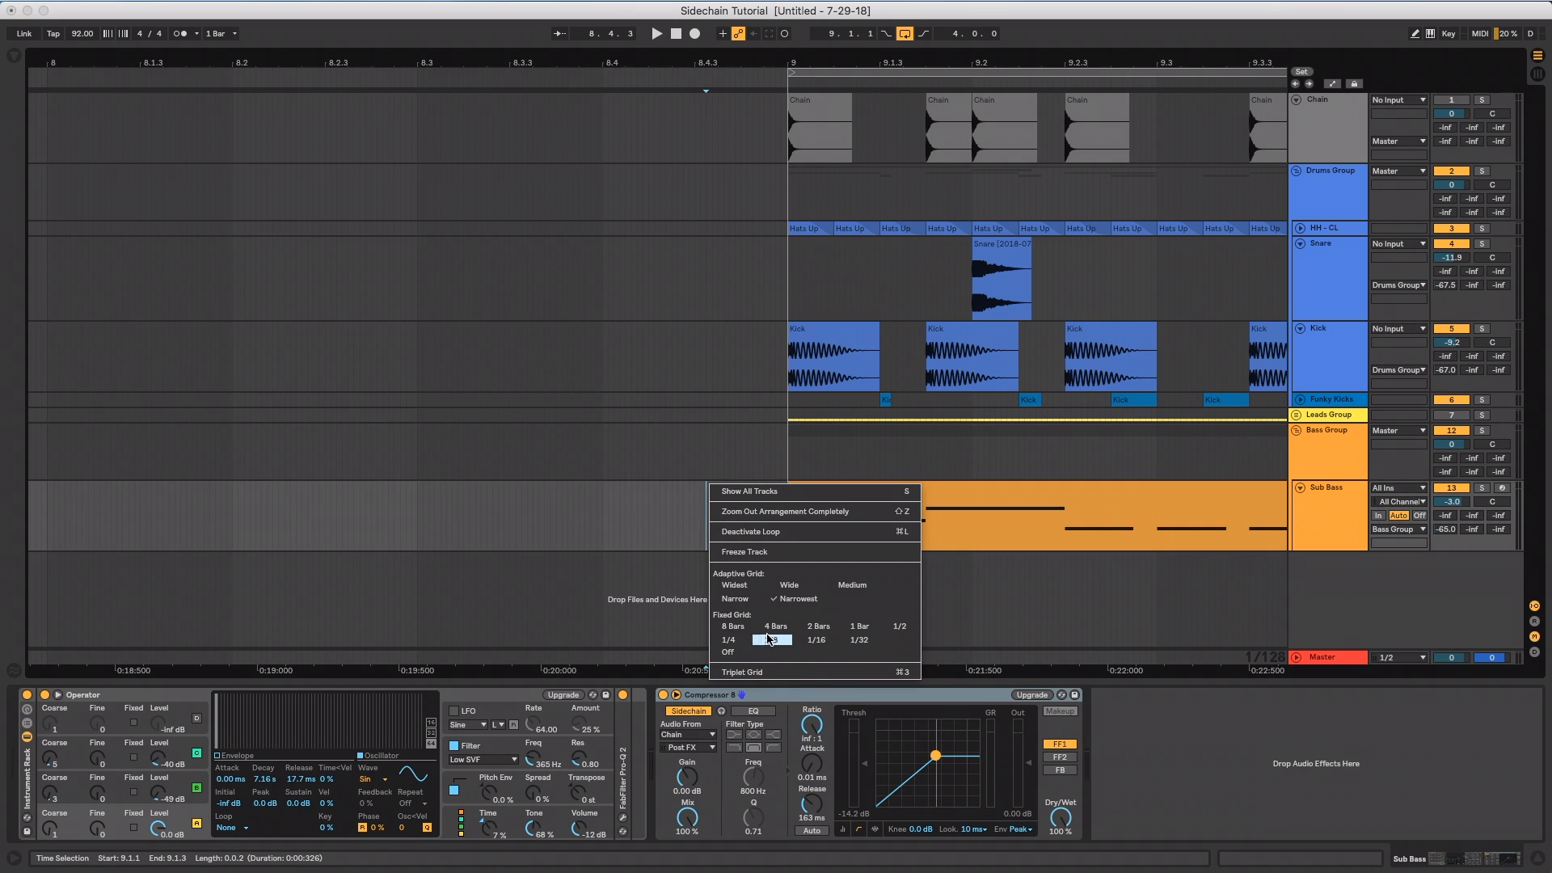
pyautogui.click(734, 598)
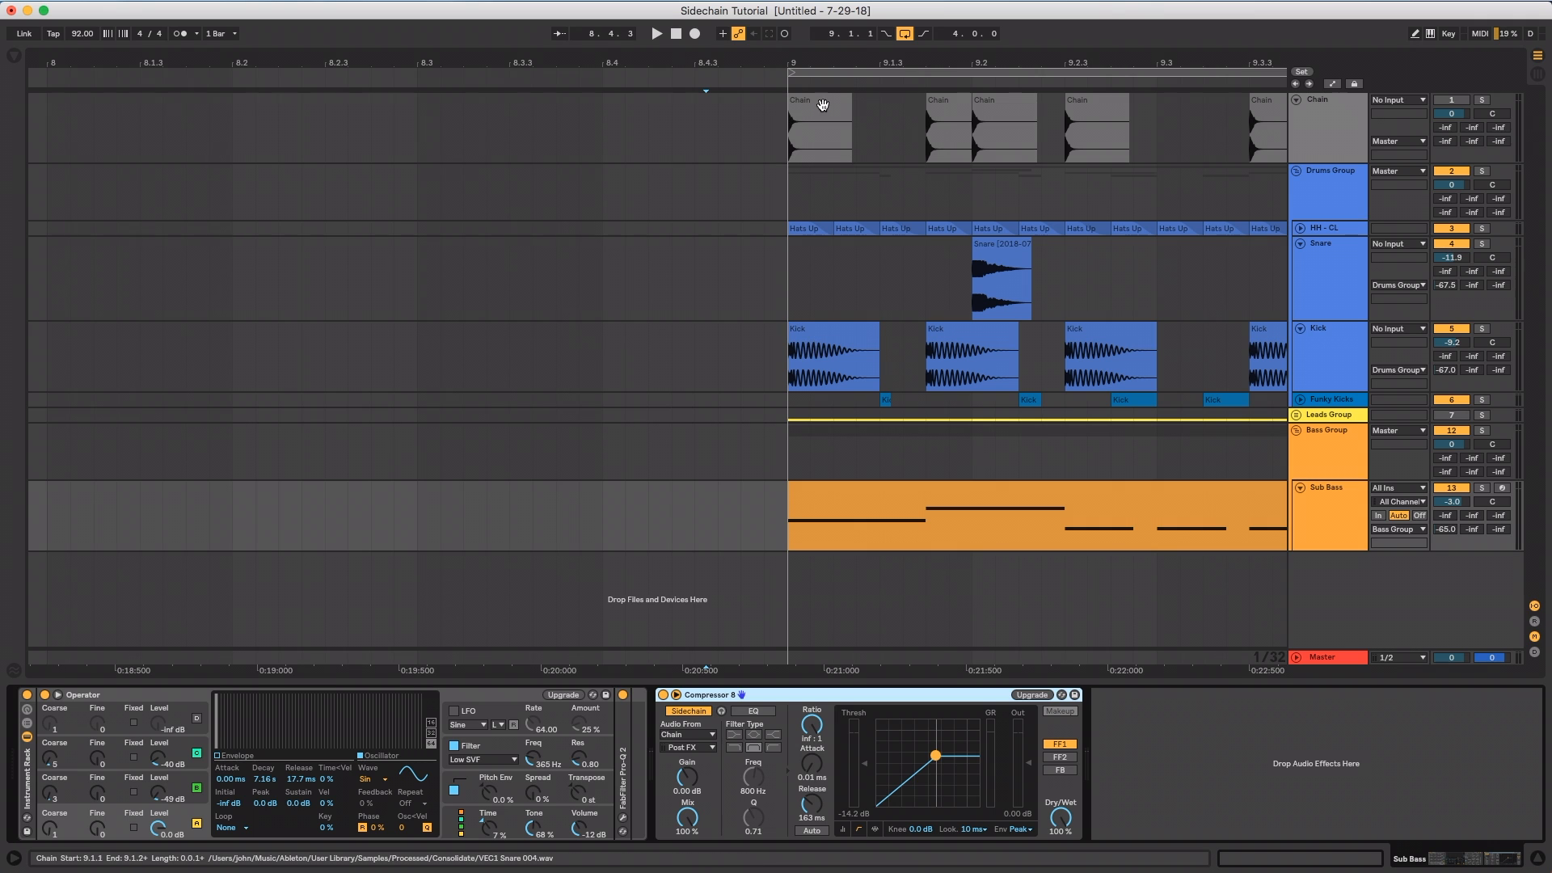
# Select the first Chain clip at bar 9 and bring the Sub Bass track's compressor back into view
pyautogui.click(824, 106)
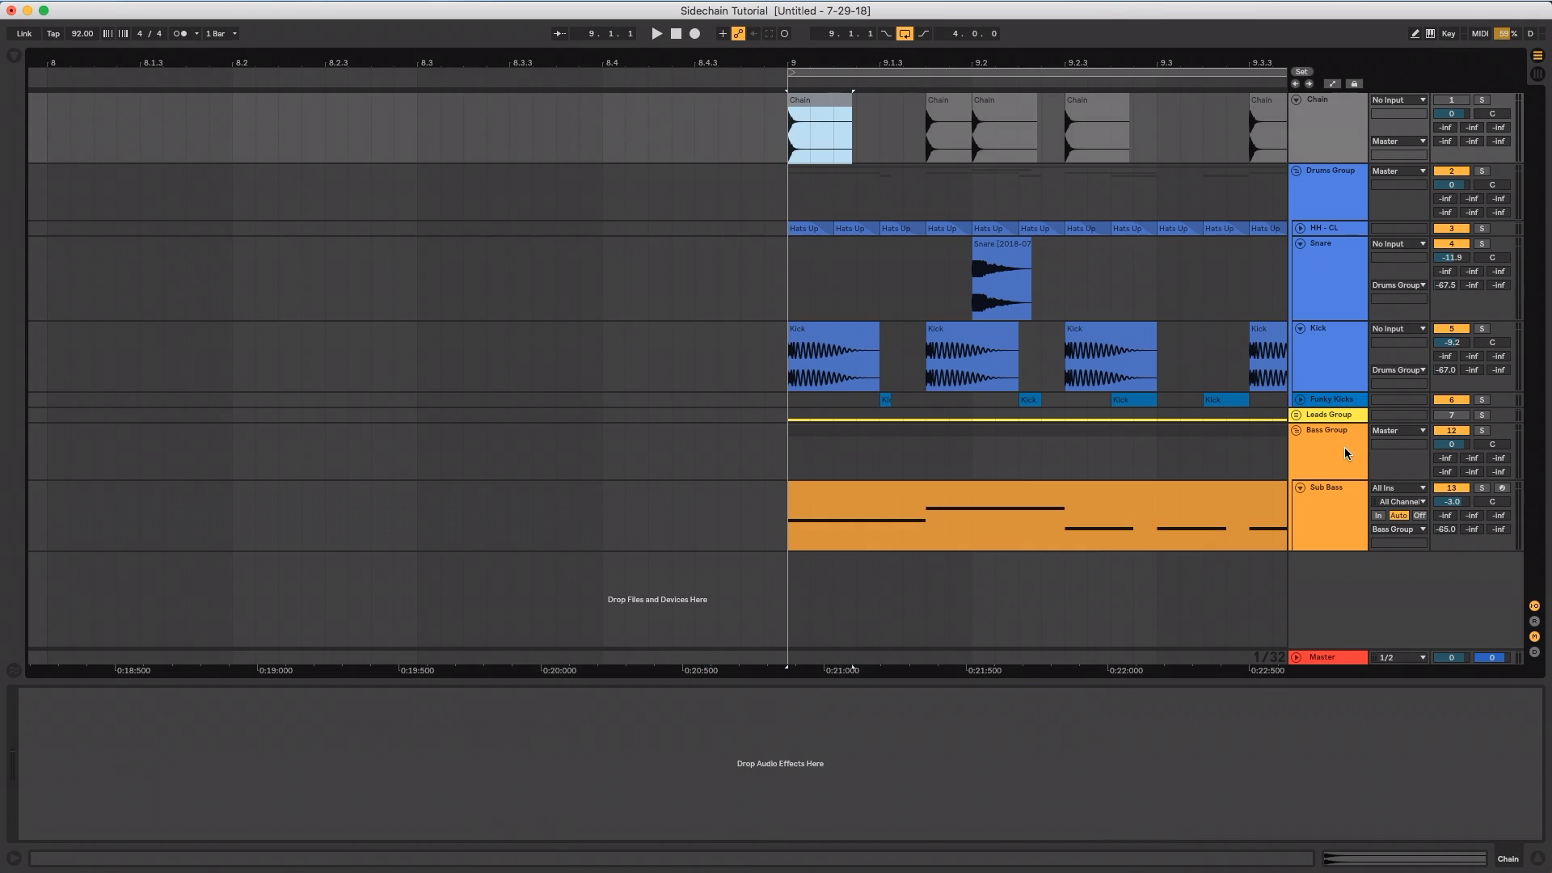
pyautogui.click(1330, 495)
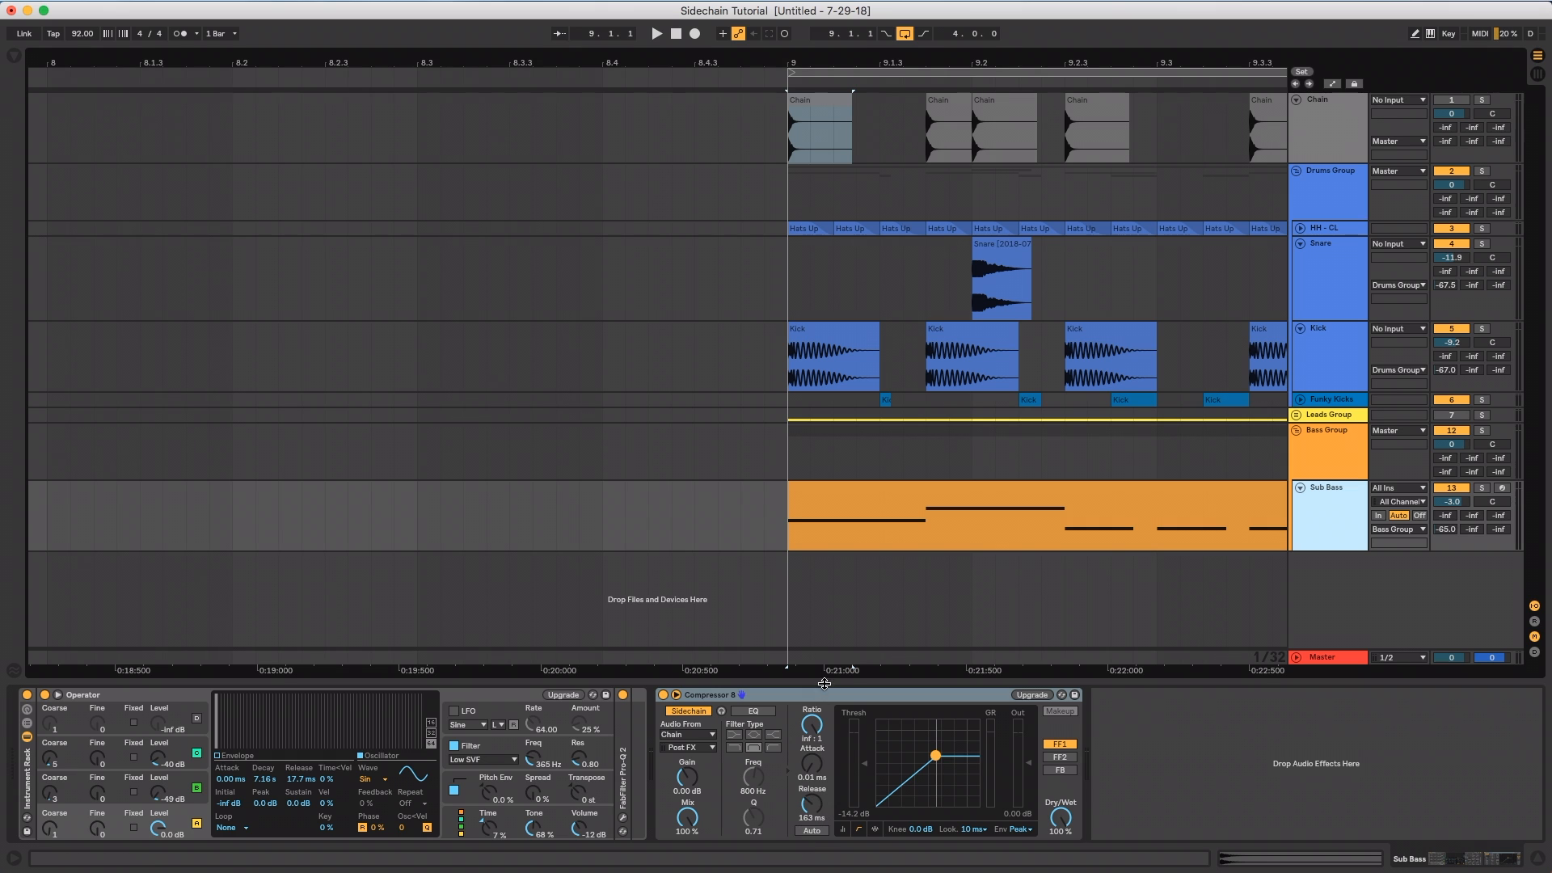
pyautogui.click(851, 347)
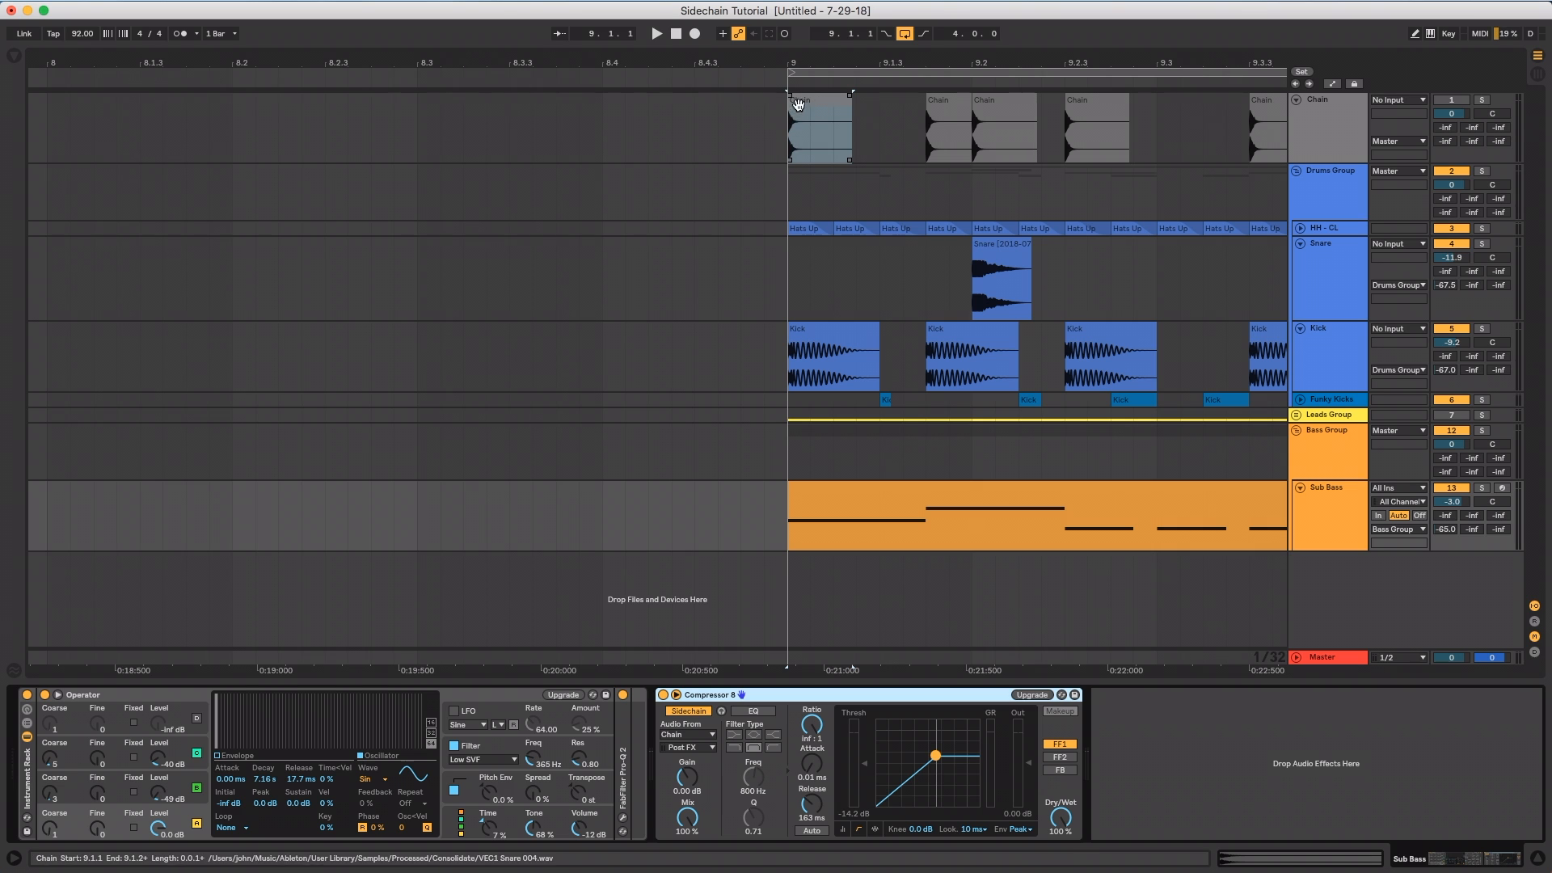
# Measure the duration of the audible transient in the first Chain clip at bar 9
pyautogui.moveTo(808, 64); pyautogui.dragTo(811, 121)
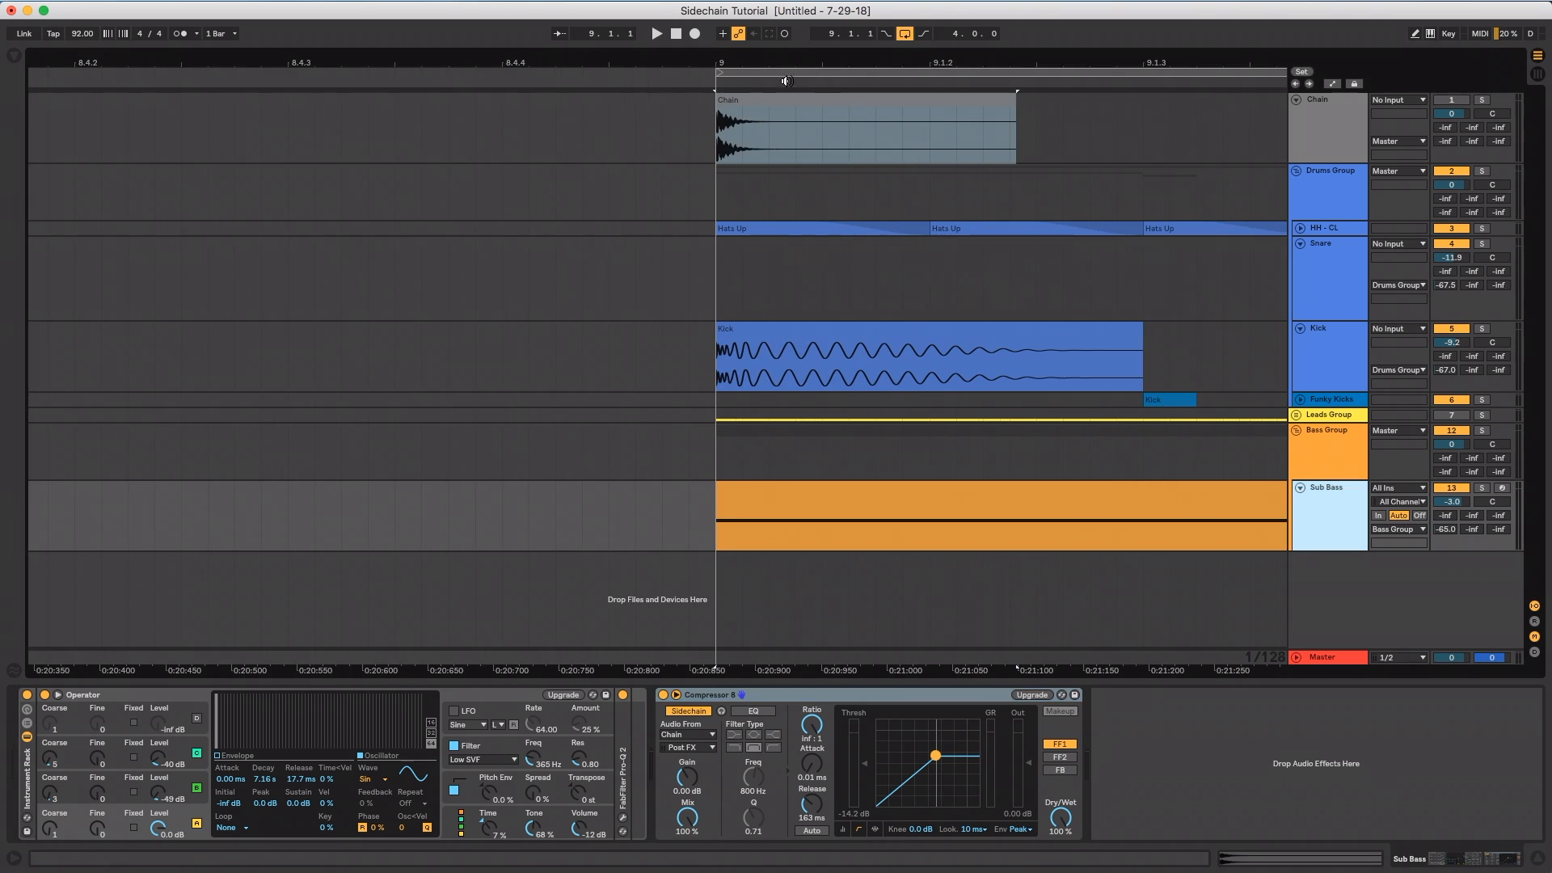
pyautogui.moveTo(716, 153); pyautogui.dragTo(756, 156)
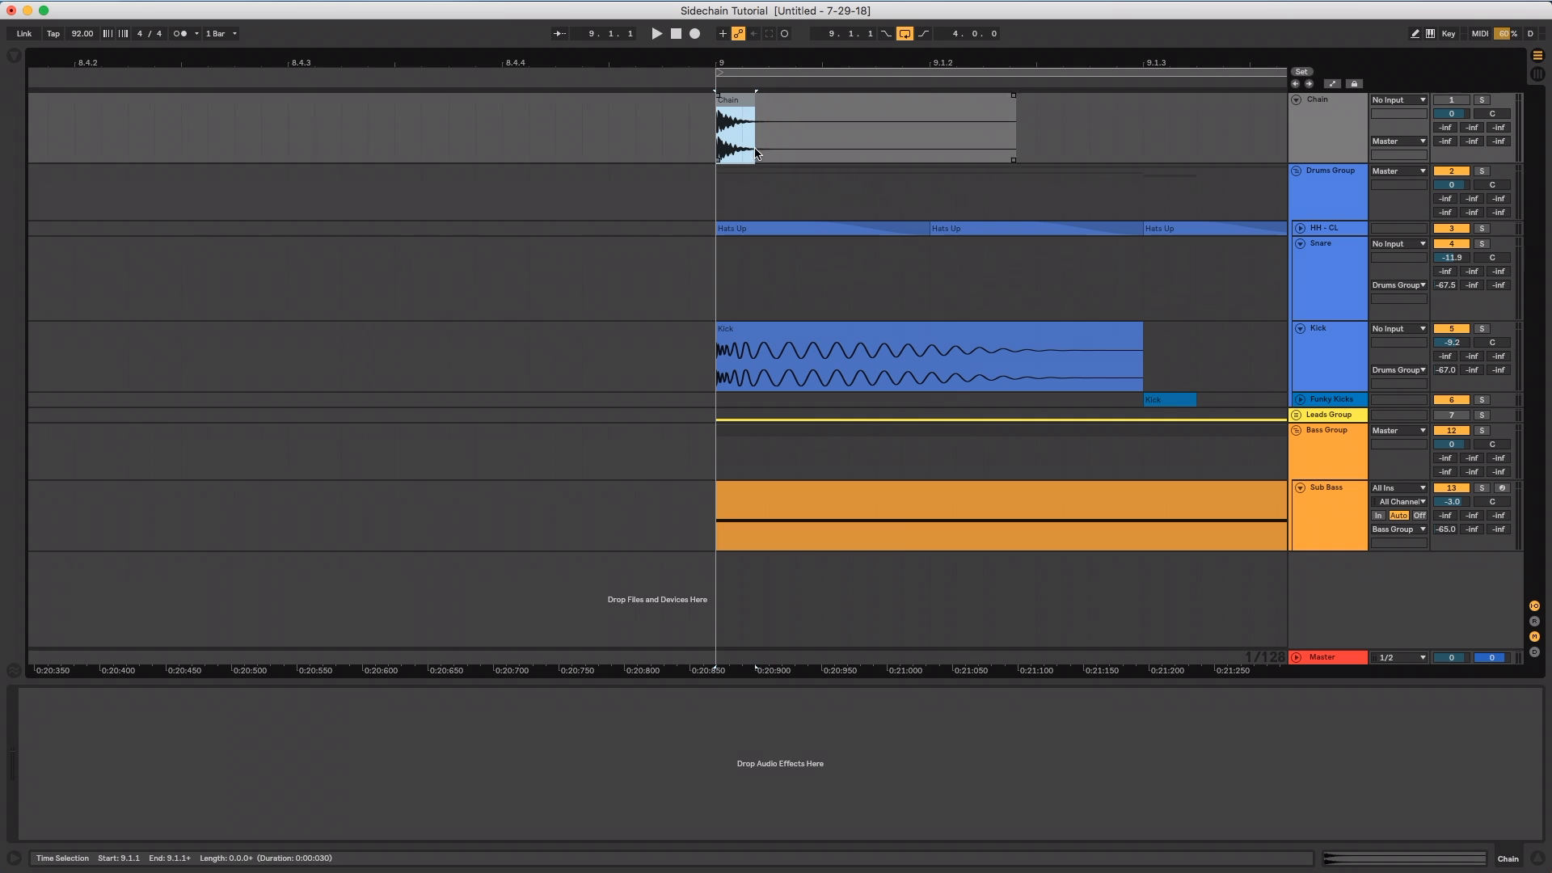
pyautogui.click(716, 152)
pyautogui.moveTo(791, 63); pyautogui.dragTo(769, 60)
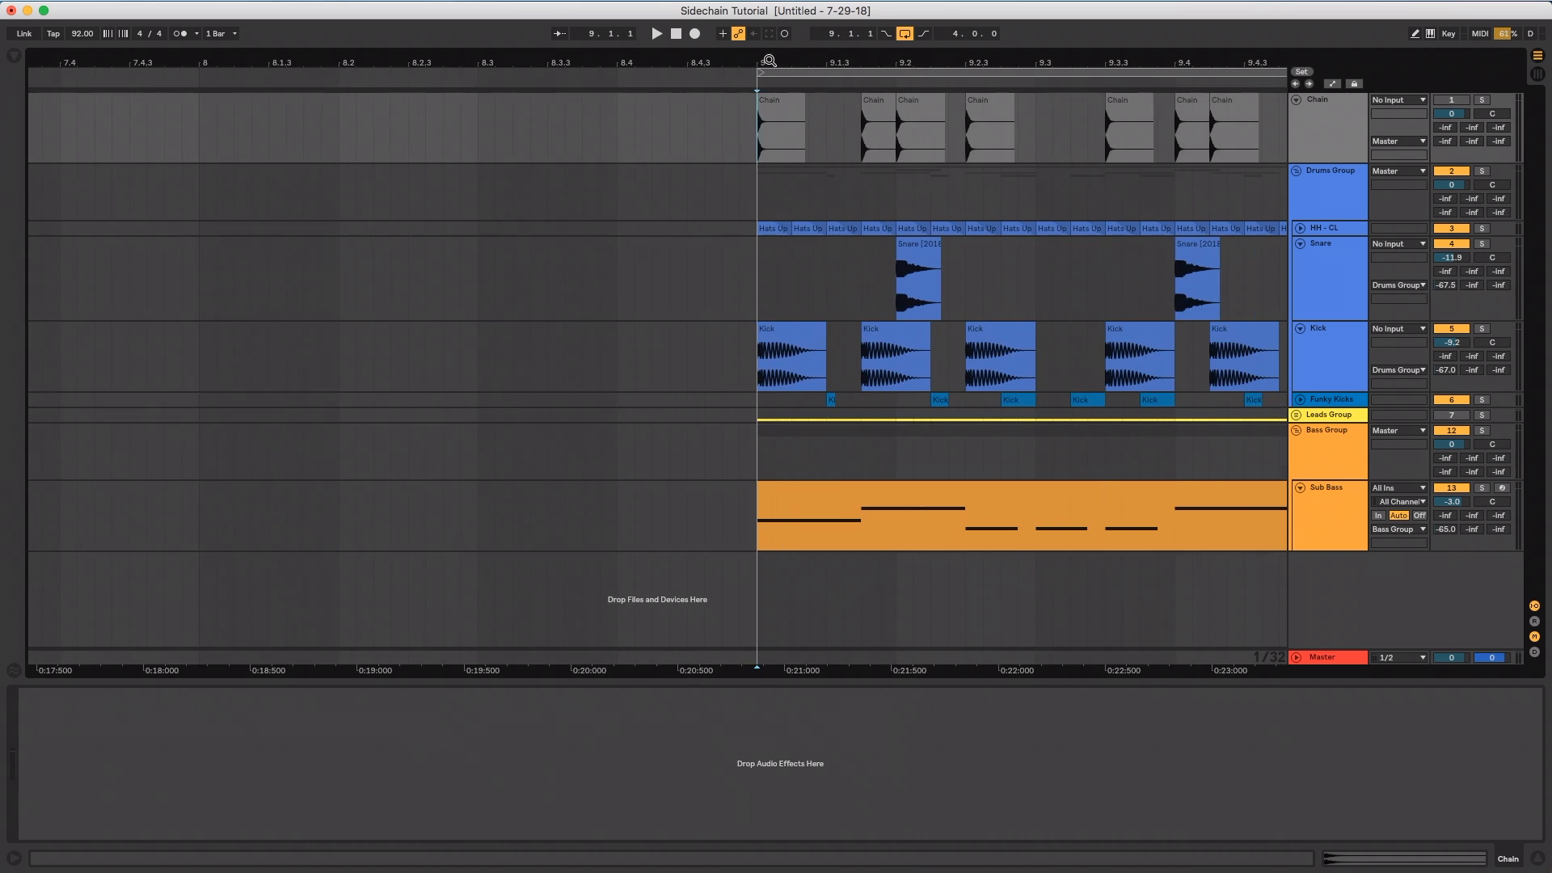
# Show the full four-bar loop and try a very short 2.30 ms release on the Sub Bass compressor
pyautogui.click(1319, 486)
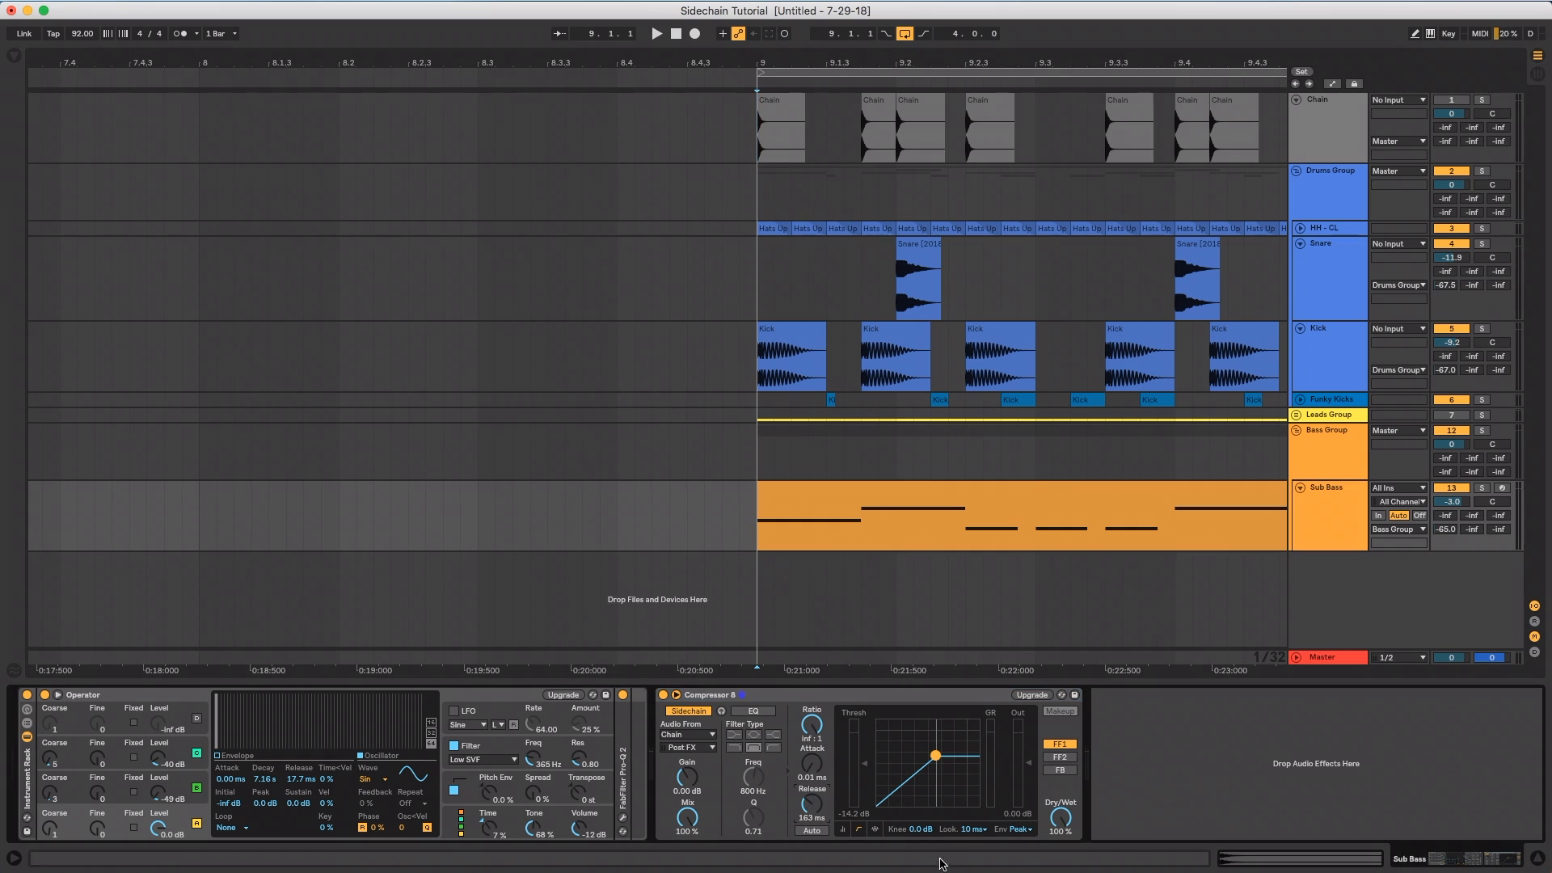
pyautogui.write('1')
pyautogui.moveTo(865, 64); pyautogui.dragTo(502, 31)
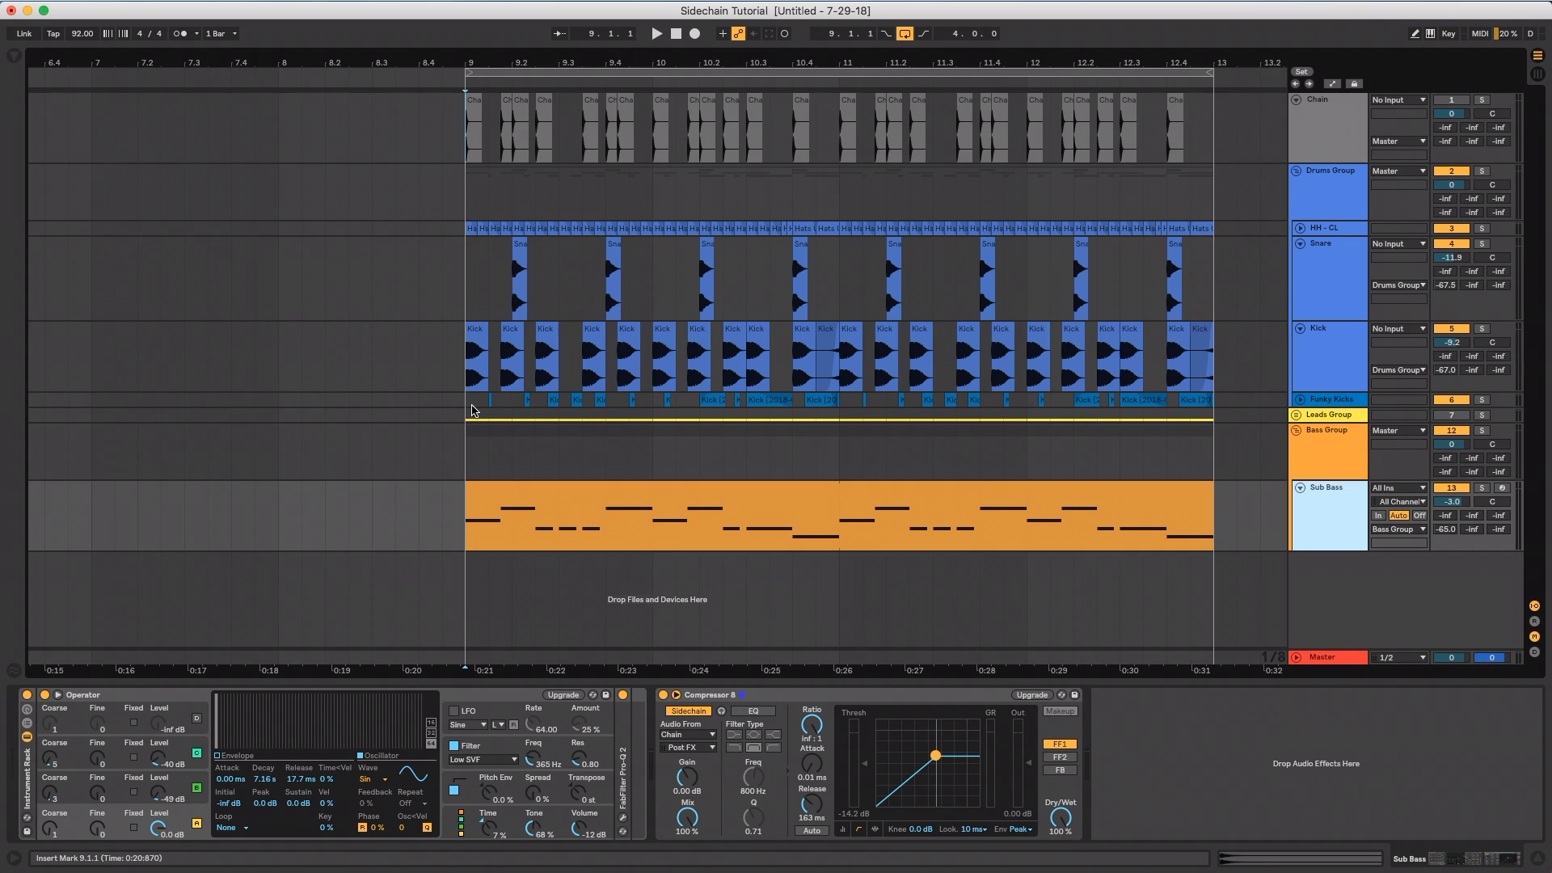
pyautogui.click(773, 697)
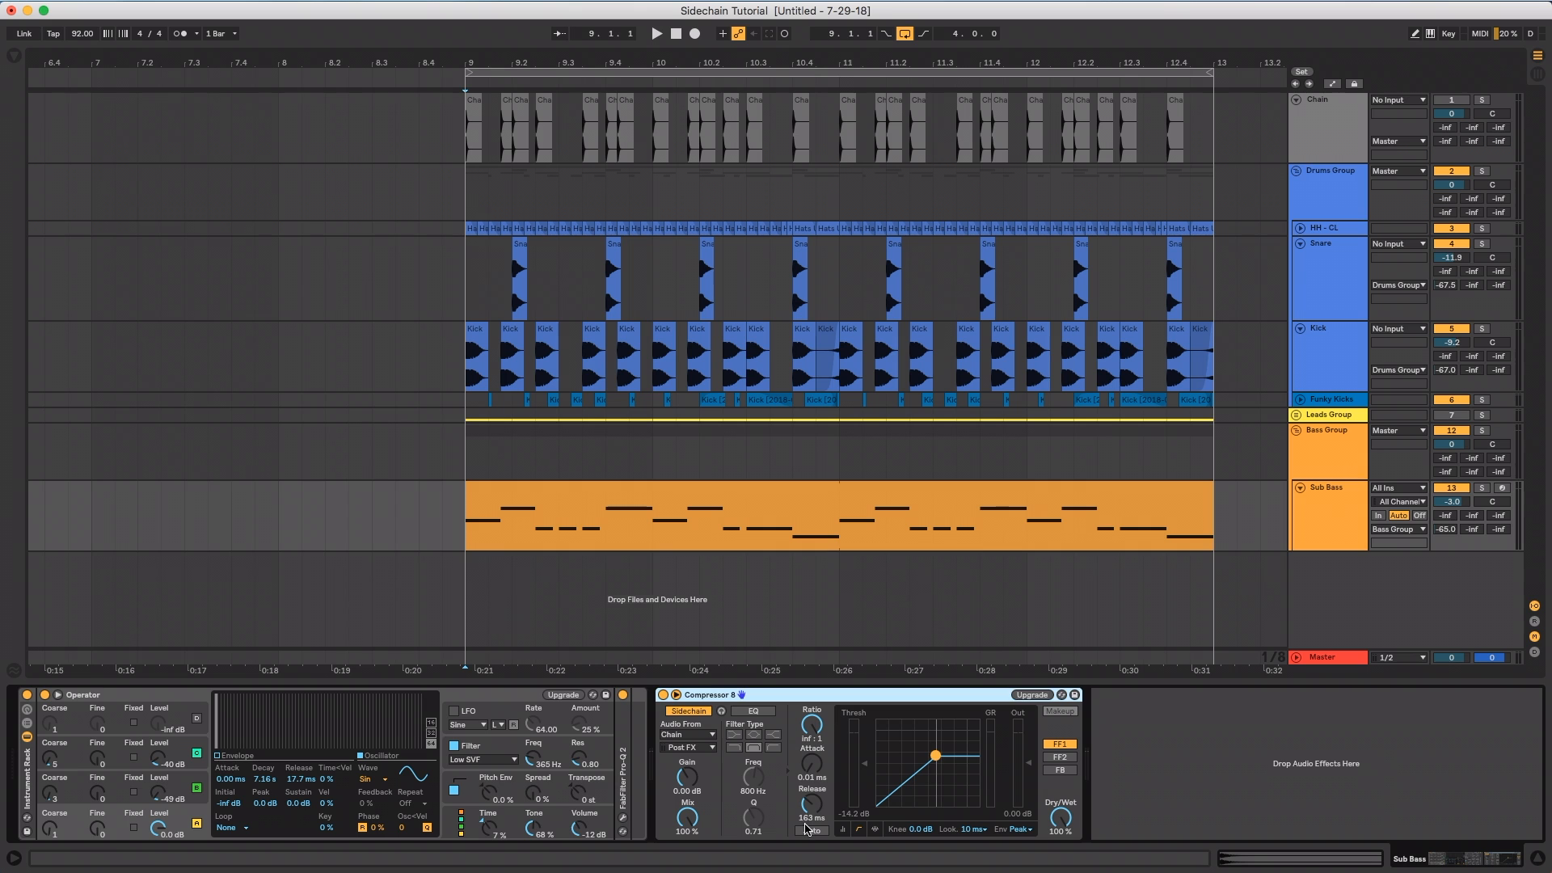
pyautogui.click(806, 828)
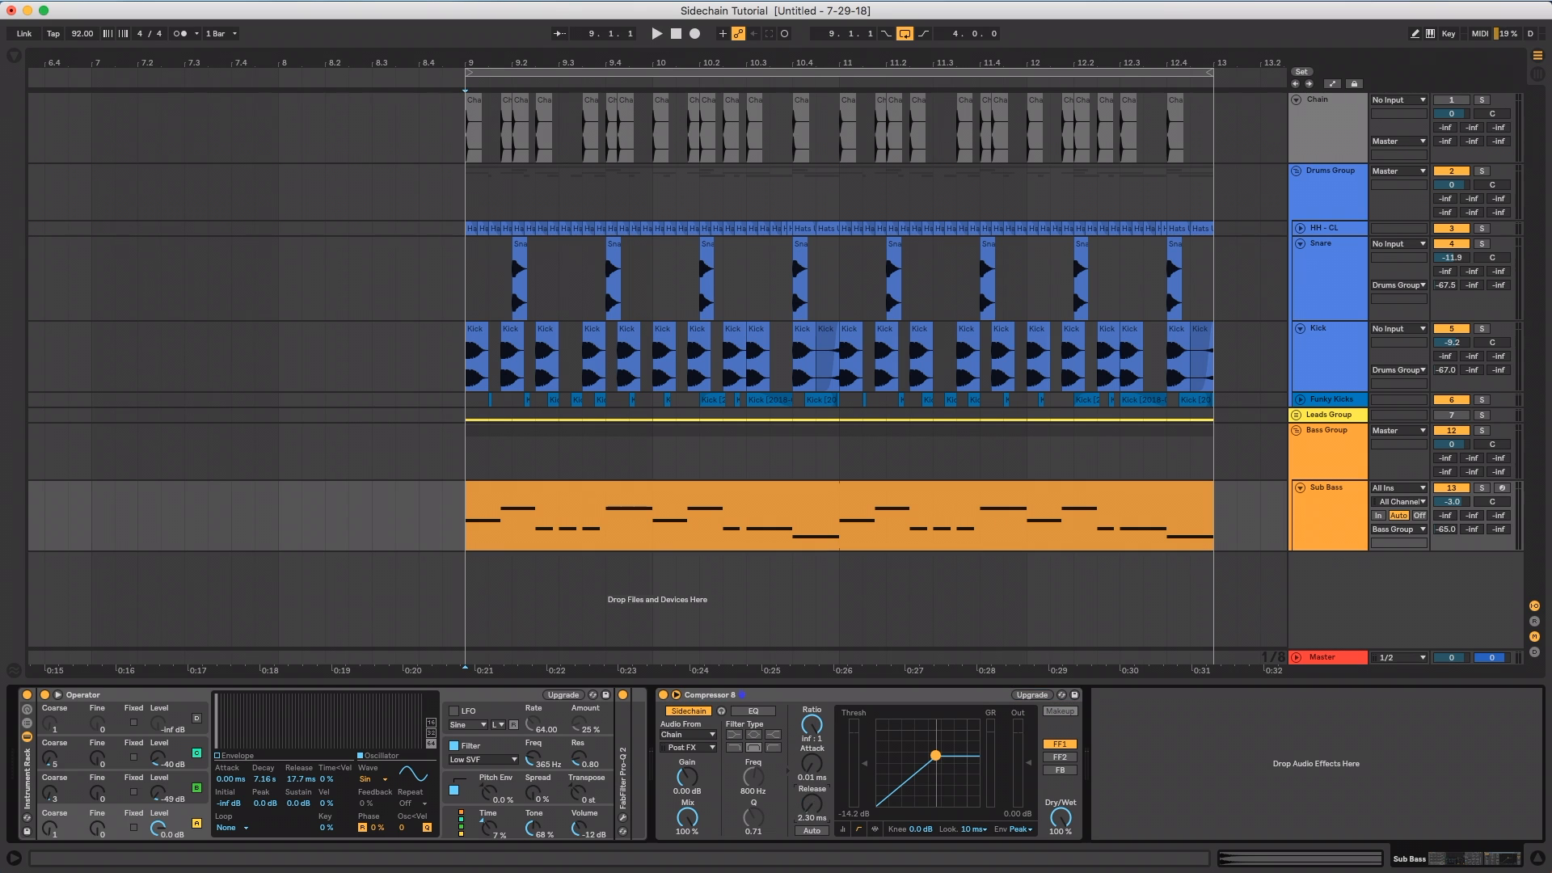
# Measure the first Kick's audible length at bar 9 and raise the Sub Bass compressor's release to 163 ms
pyautogui.moveTo(467, 61); pyautogui.dragTo(535, 422)
pyautogui.moveTo(476, 364); pyautogui.dragTo(633, 364)
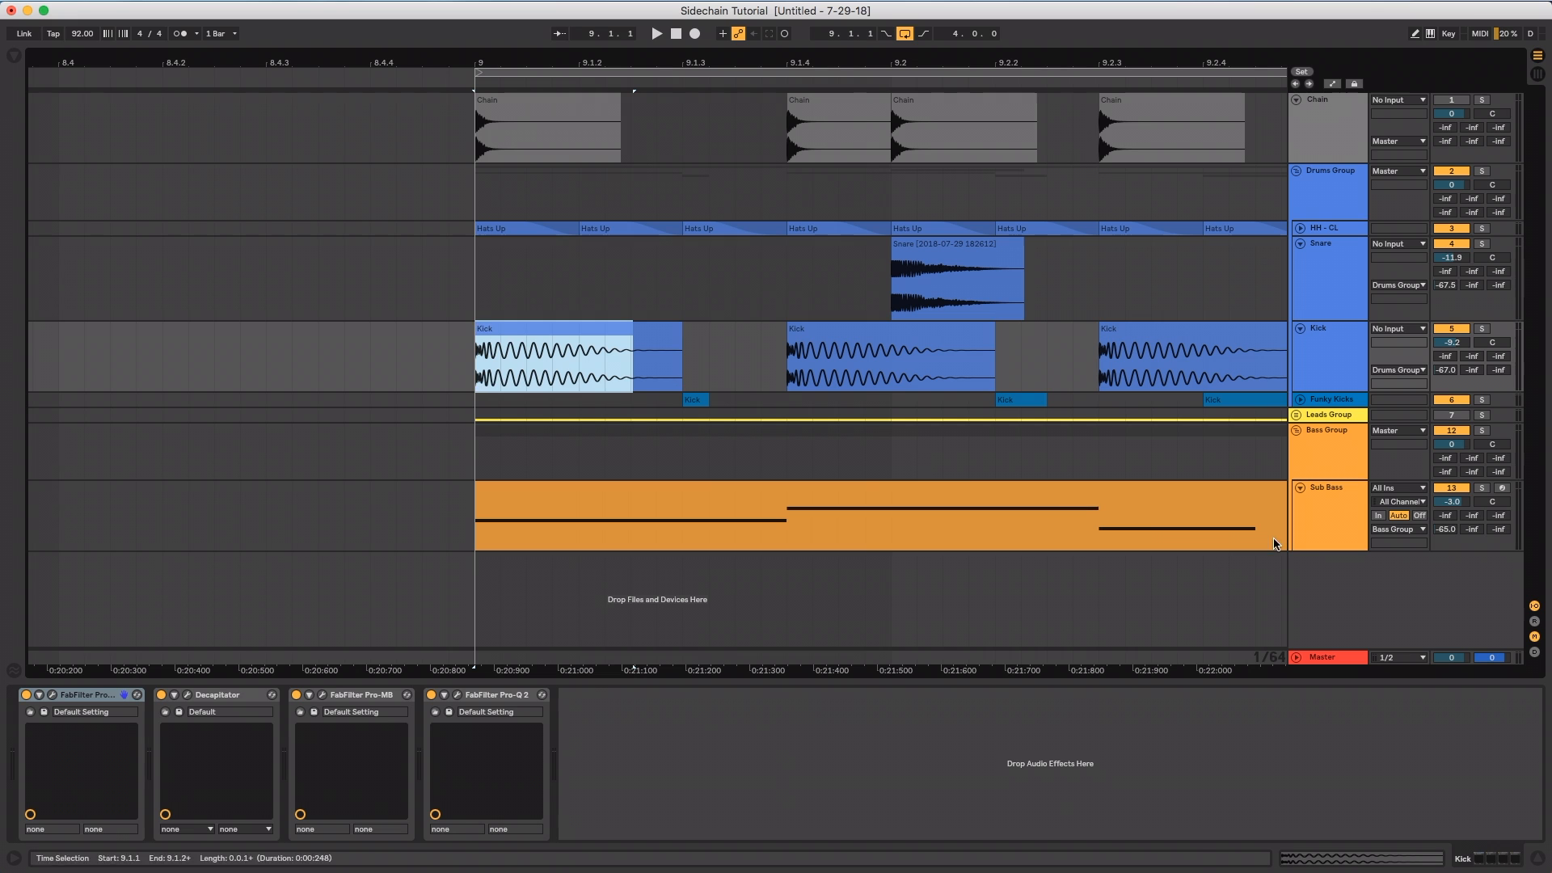
pyautogui.click(1346, 514)
pyautogui.moveTo(812, 804); pyautogui.dragTo(824, 802)
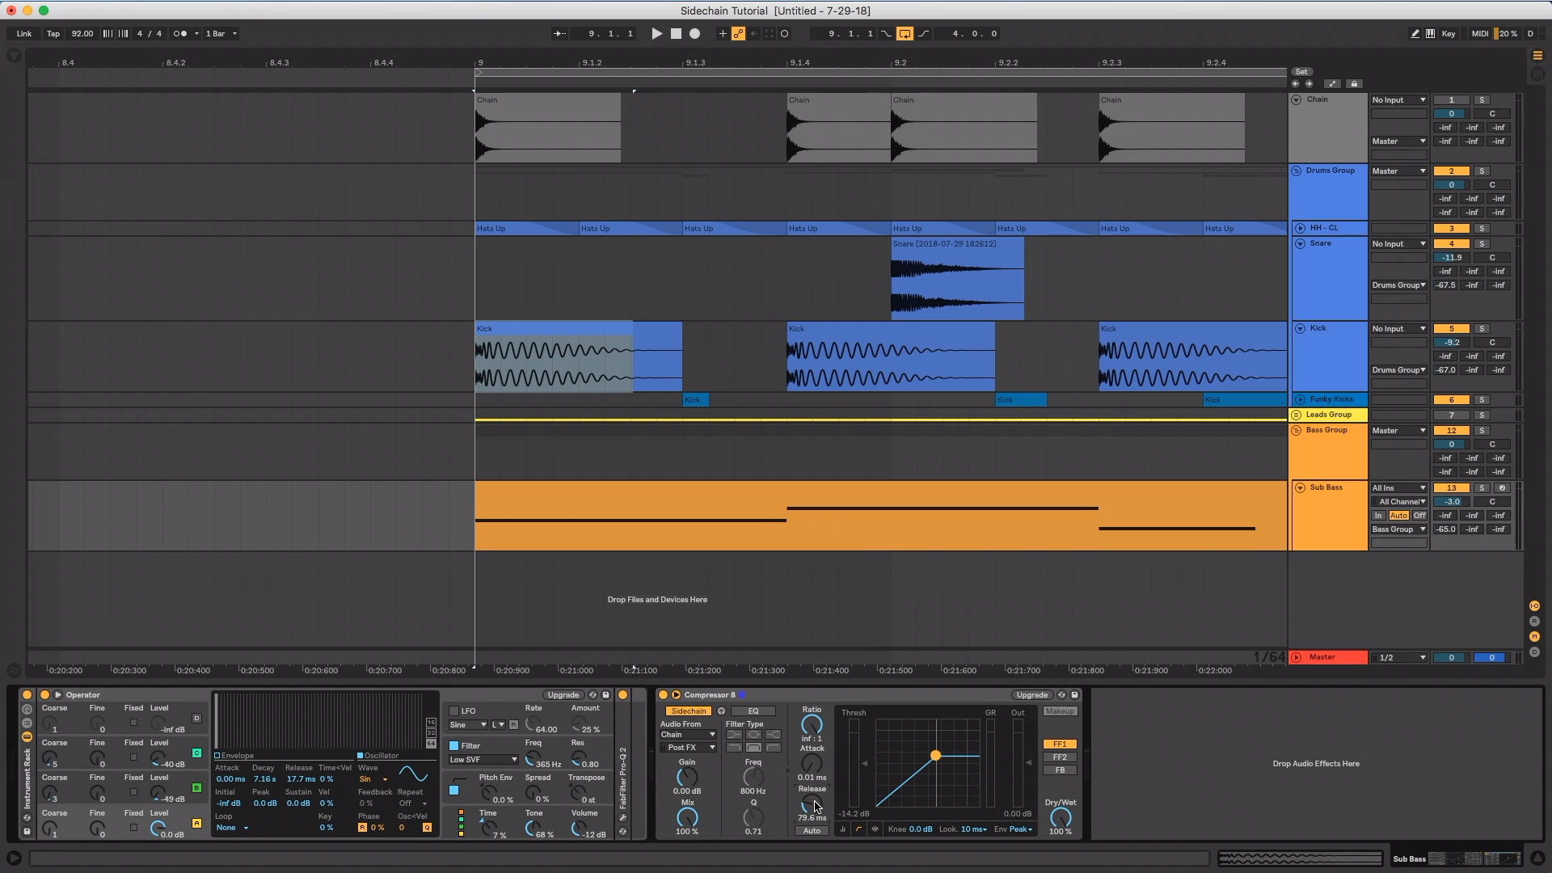
pyautogui.moveTo(816, 806); pyautogui.dragTo(816, 794)
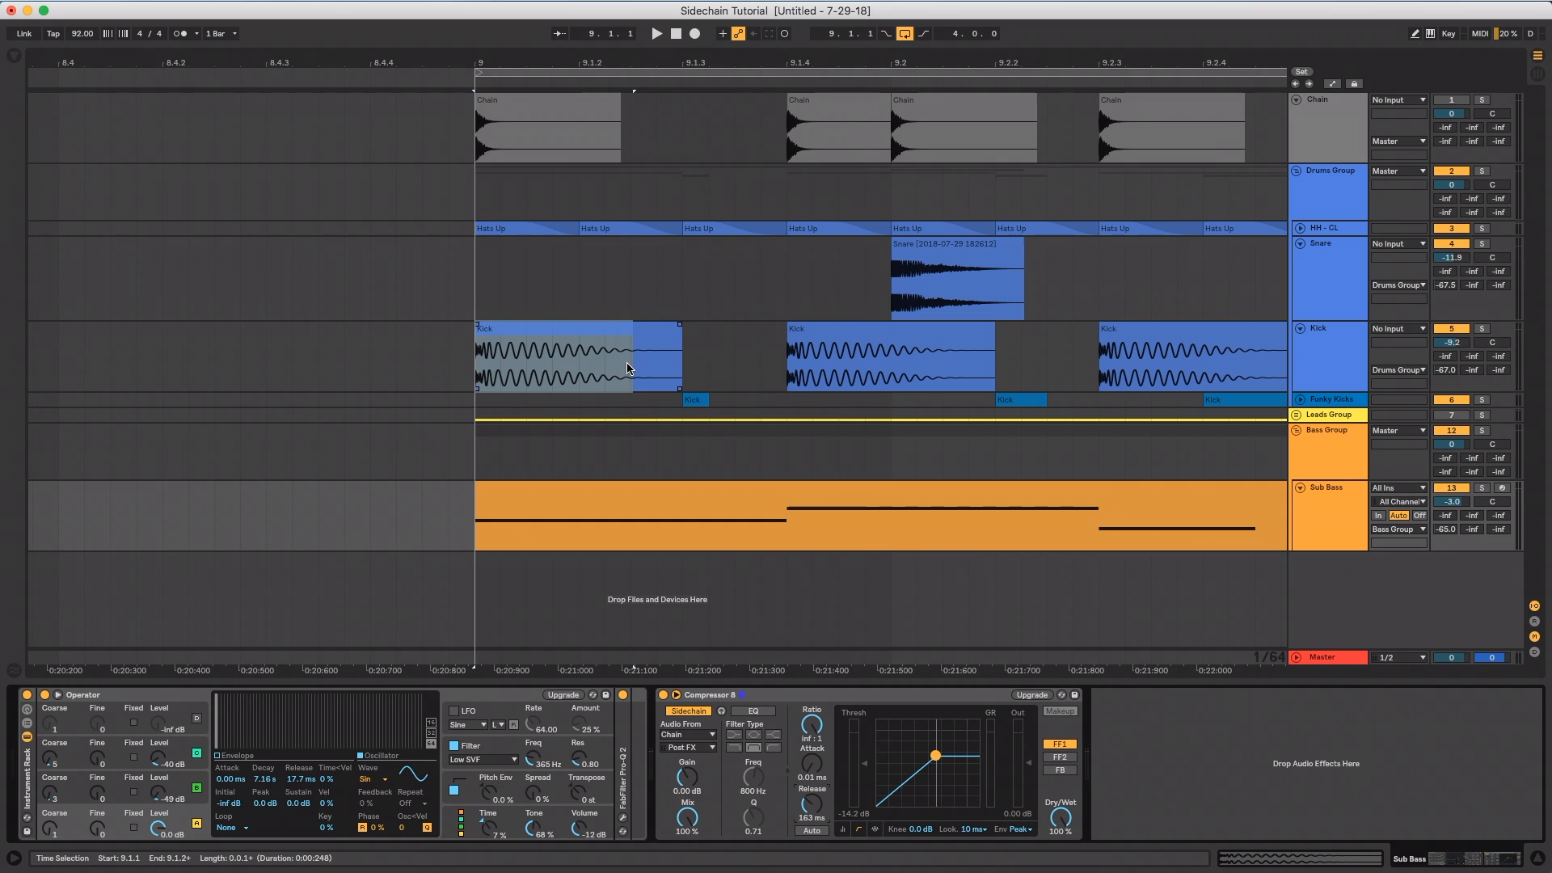
# Lower the Sub Bass compressor's release to 58.2 ms with the full four-bar loop in view
pyautogui.moveTo(787, 60); pyautogui.dragTo(134, 0)
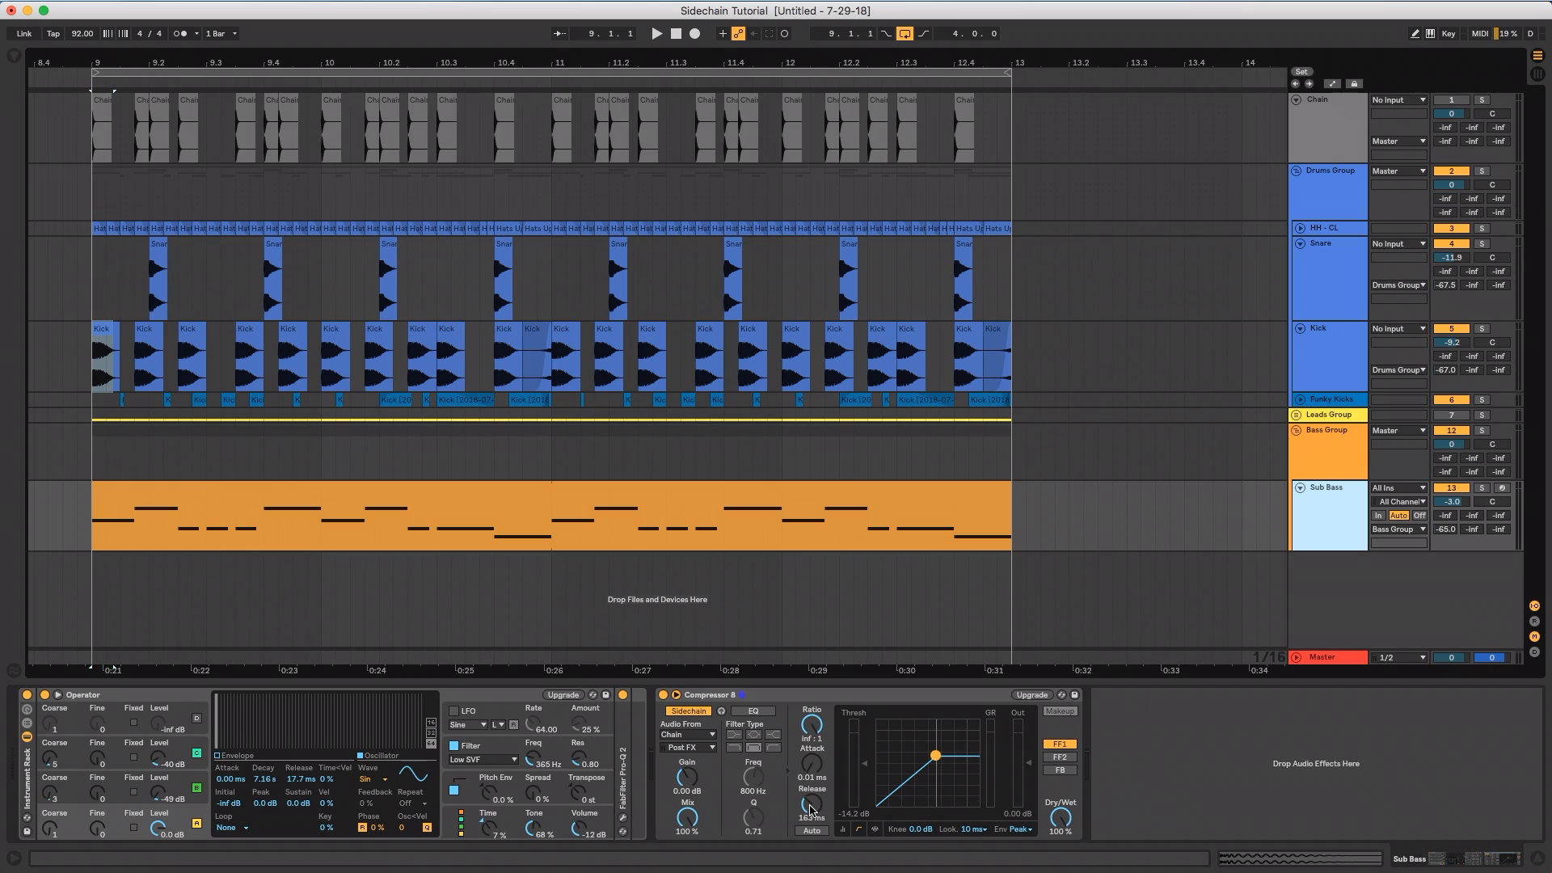
pyautogui.moveTo(811, 808); pyautogui.dragTo(810, 825)
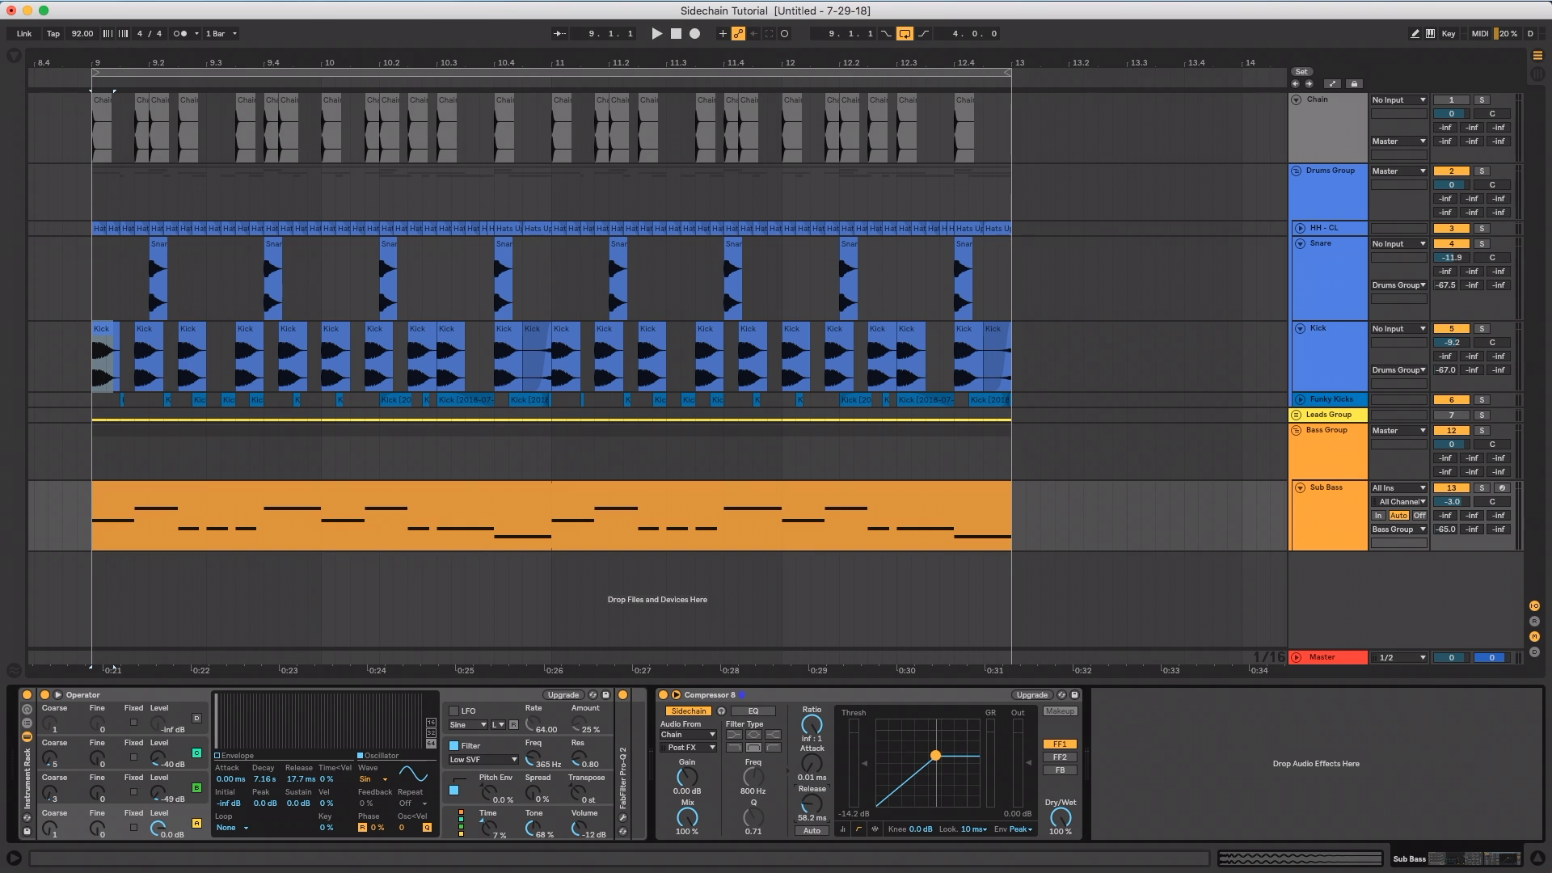